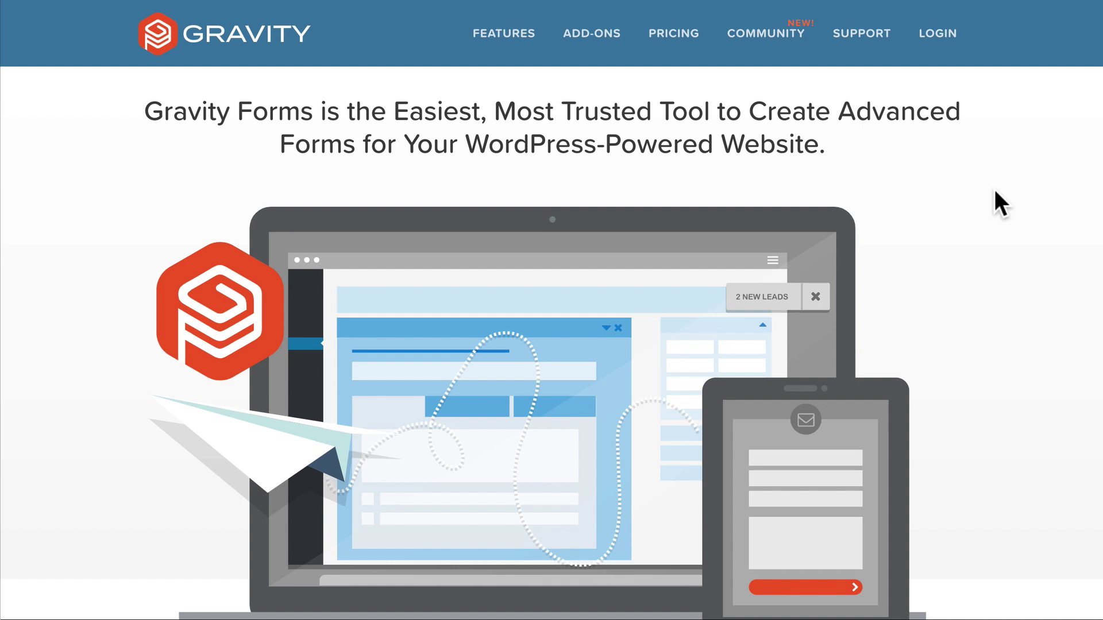
scroll(995, 191, "down", 1)
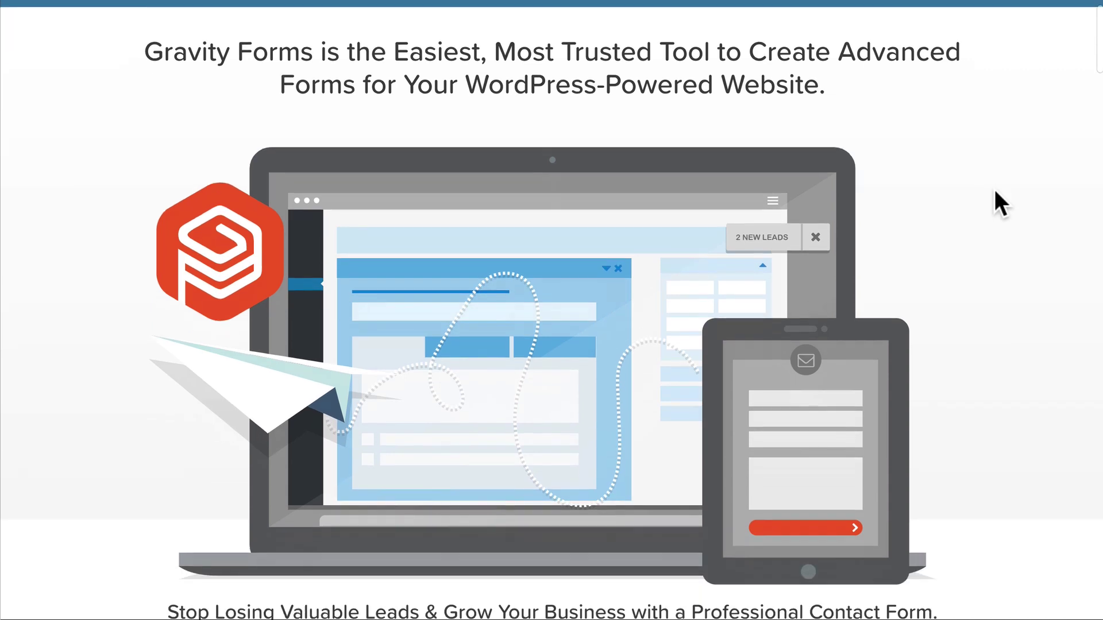
scroll(995, 192, "down", 1)
scroll(995, 191, "down", 1)
scroll(996, 192, "down", 1)
scroll(993, 187, "down", 1)
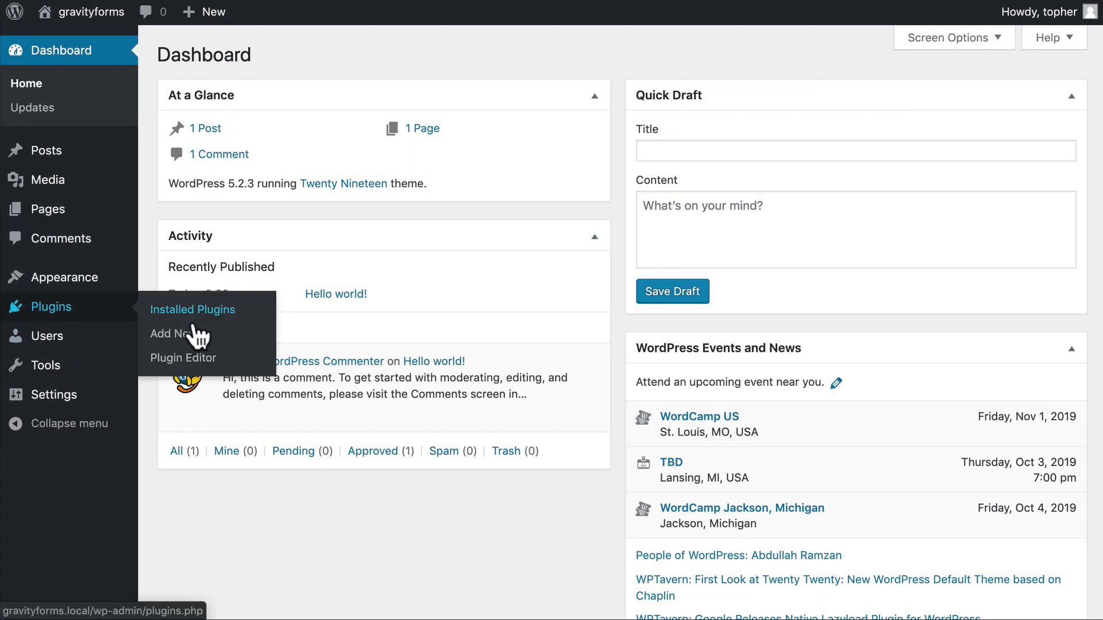
Upload gravityforms_2.4.12.1.zip as a new plugin, install it and activate it
left_click(184, 336)
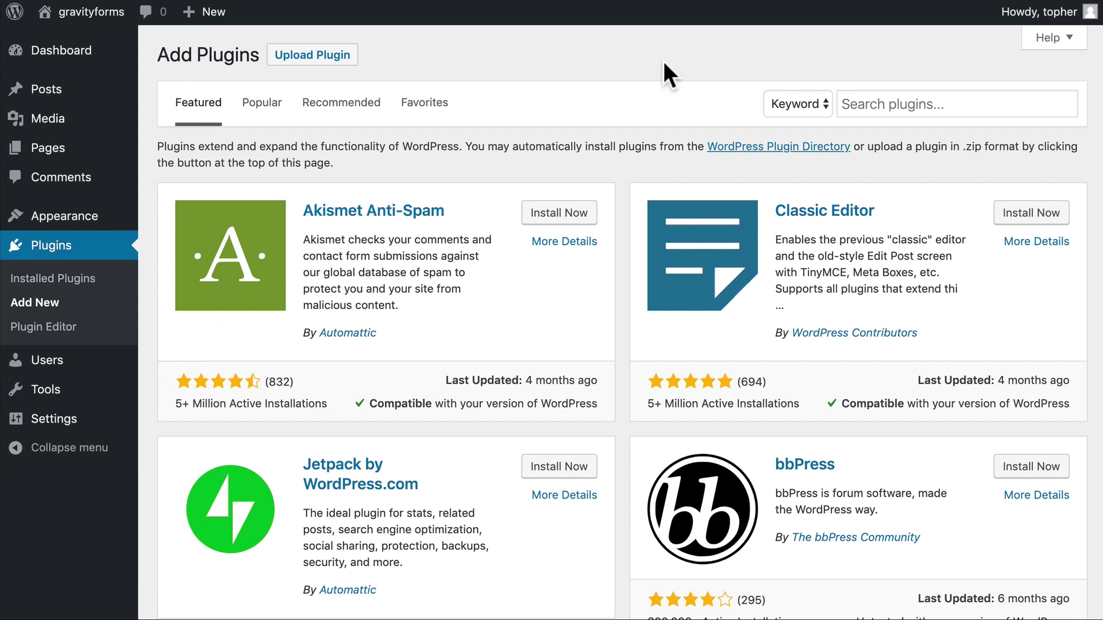
left_click(896, 104)
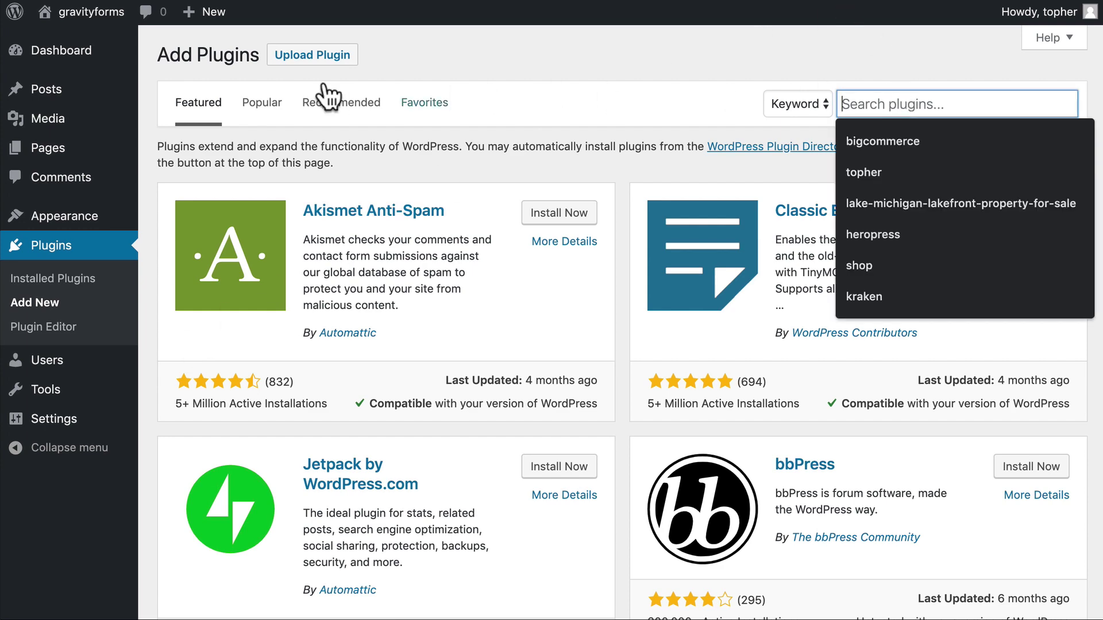
left_click(297, 58)
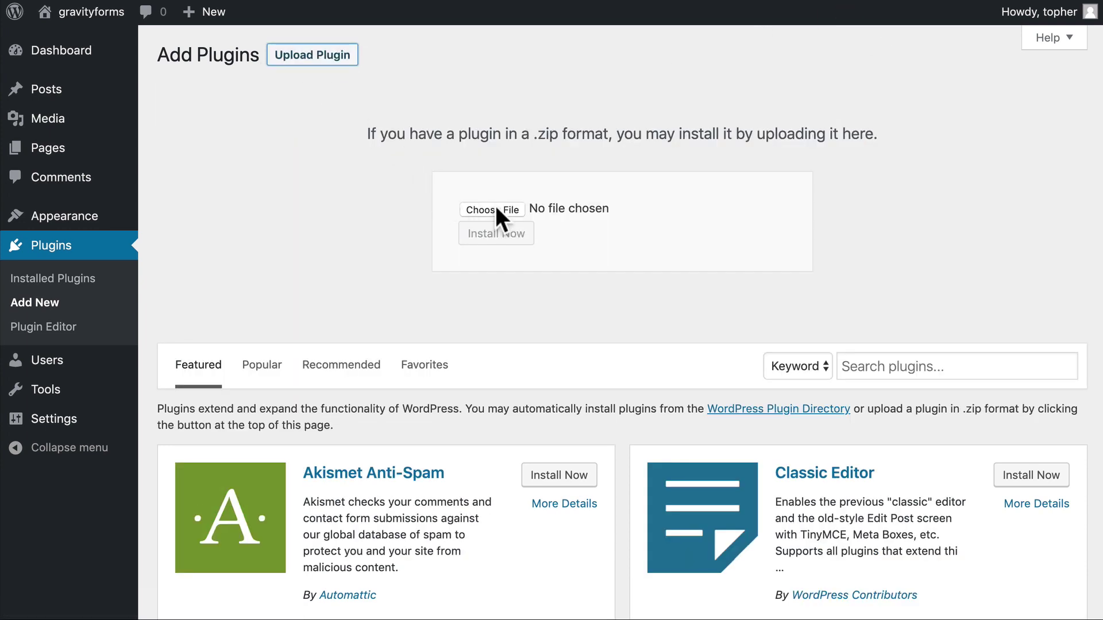
left_click(494, 207)
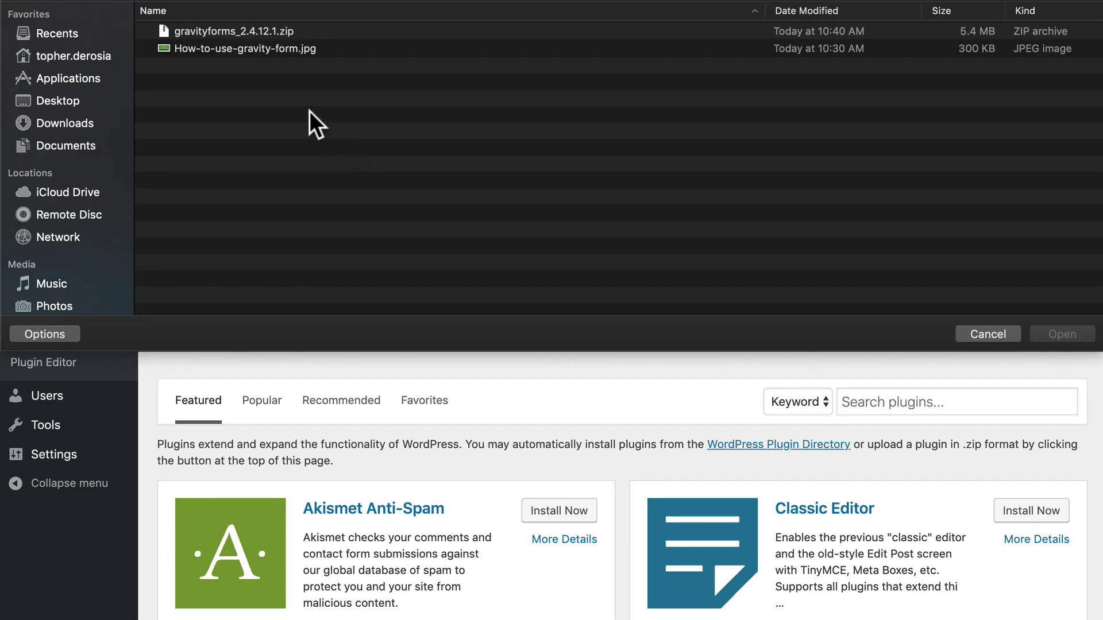
double_click(235, 31)
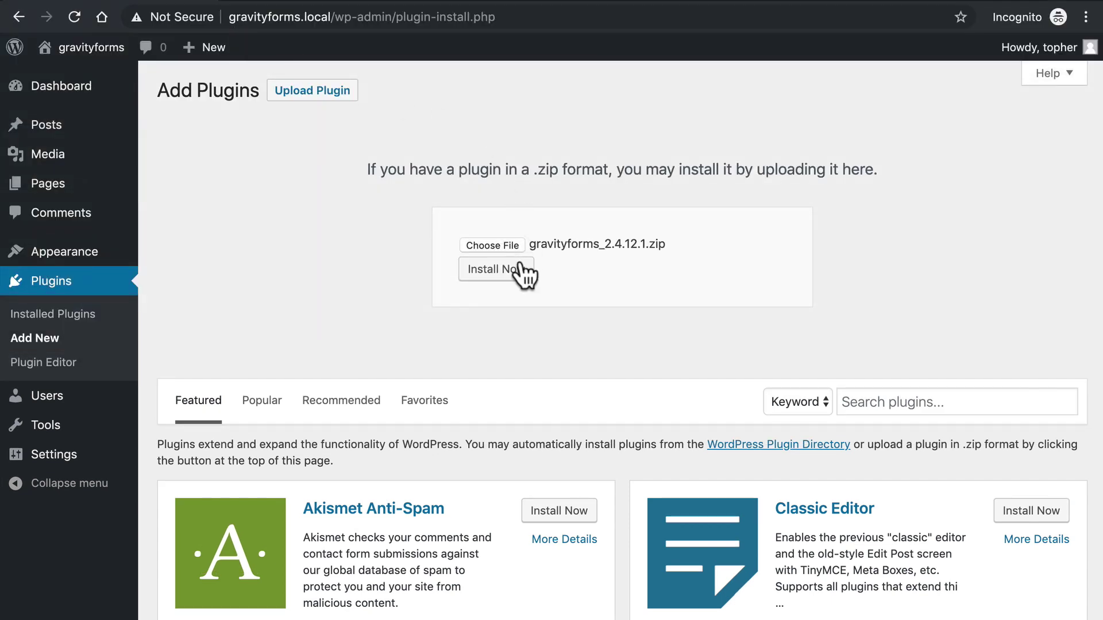
left_click(498, 269)
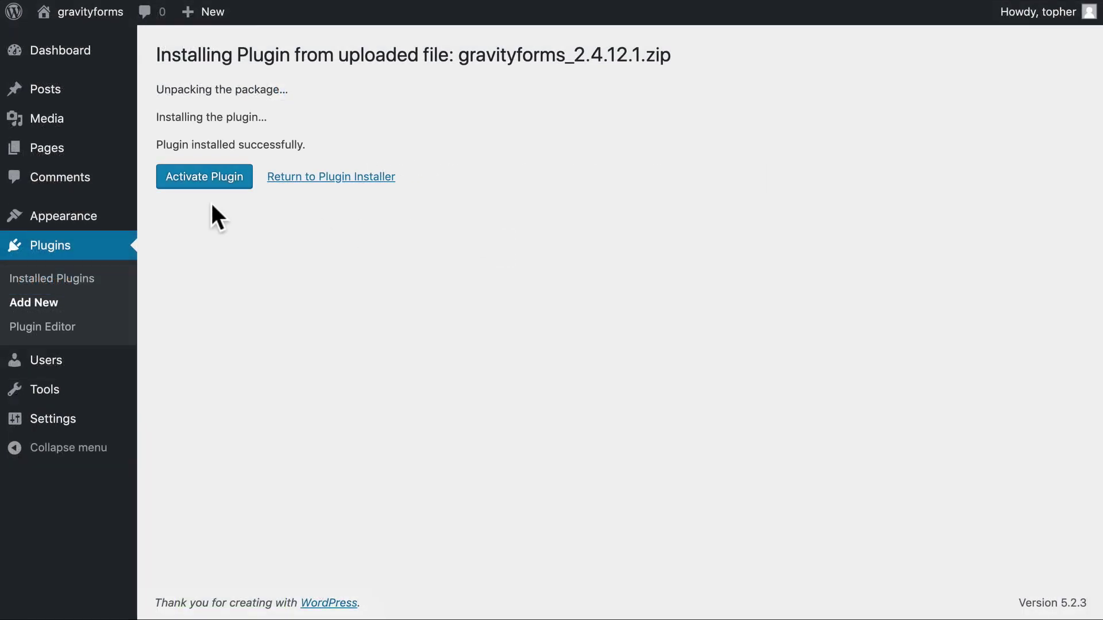
left_click(212, 194)
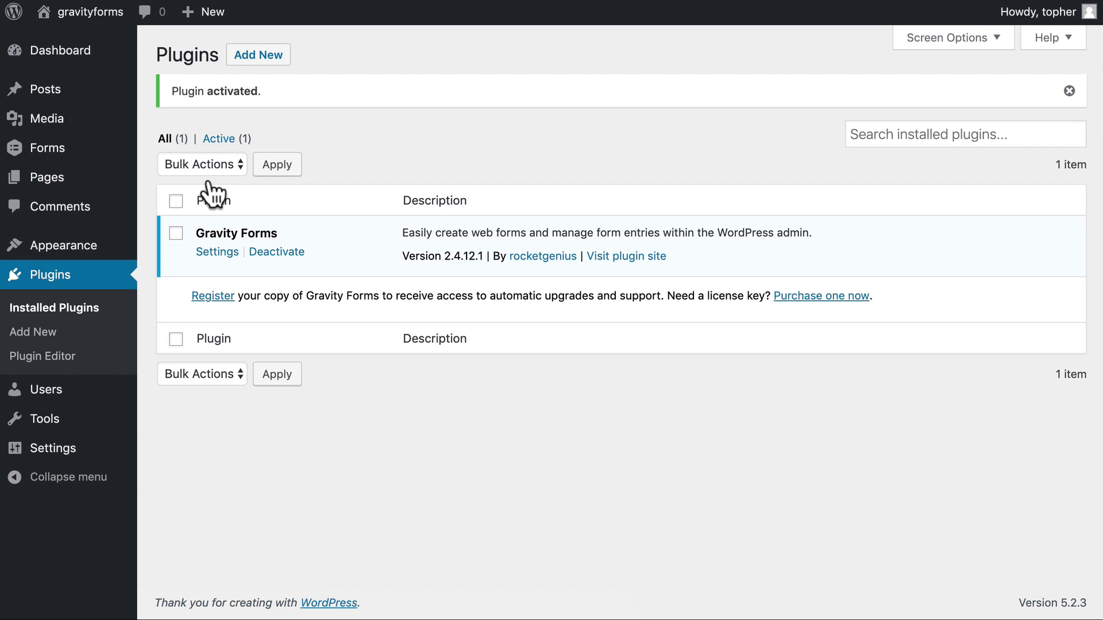
Complete the Gravity Forms welcome wizard with background updates enabled, then start a new form
left_click(211, 301)
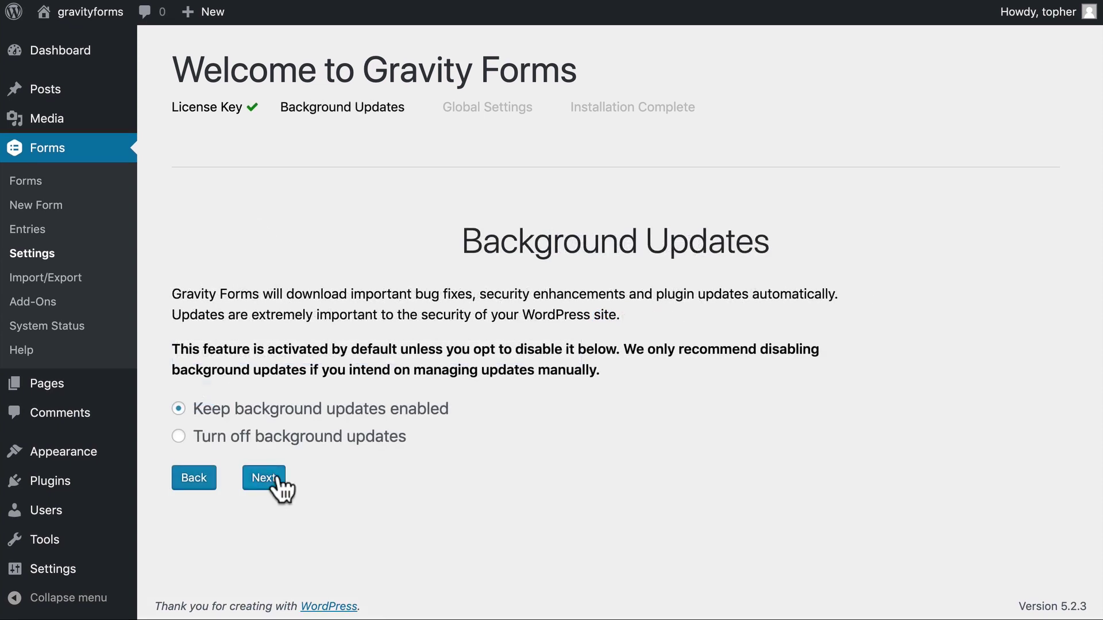
left_click(279, 480)
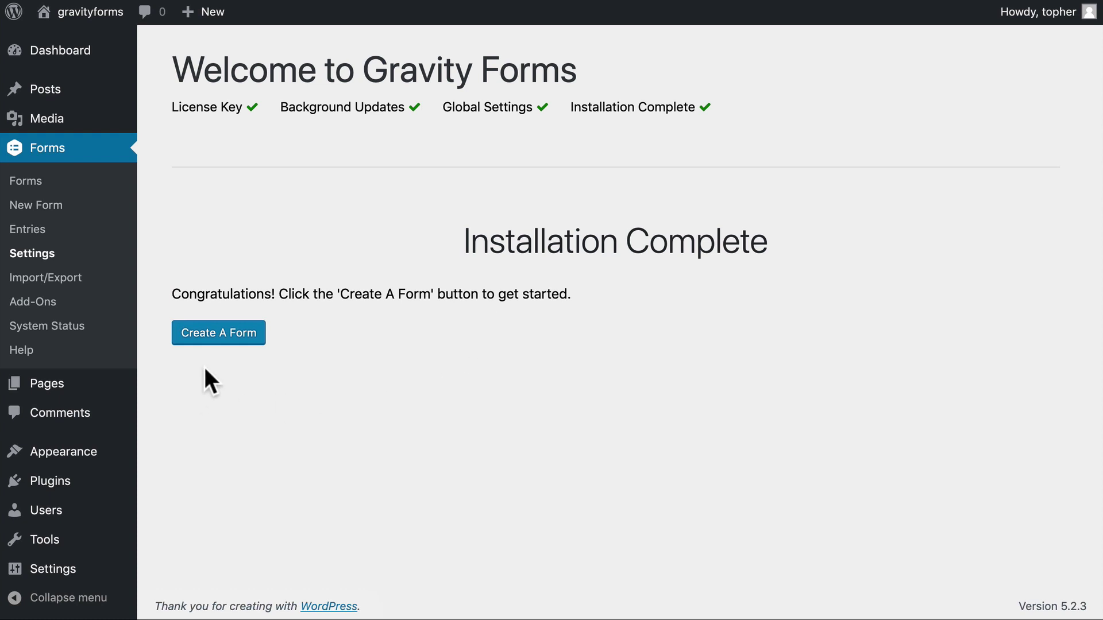
left_click(220, 335)
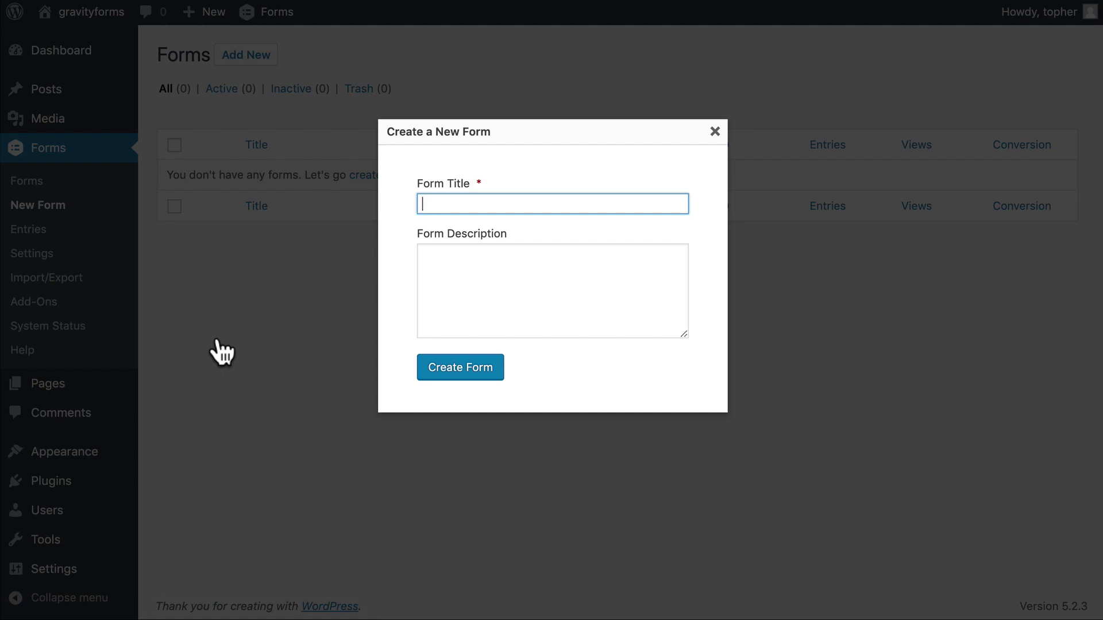
type("Contact")
type(" Us")
Create the new form with the title 'Contact Us'
left_click(449, 378)
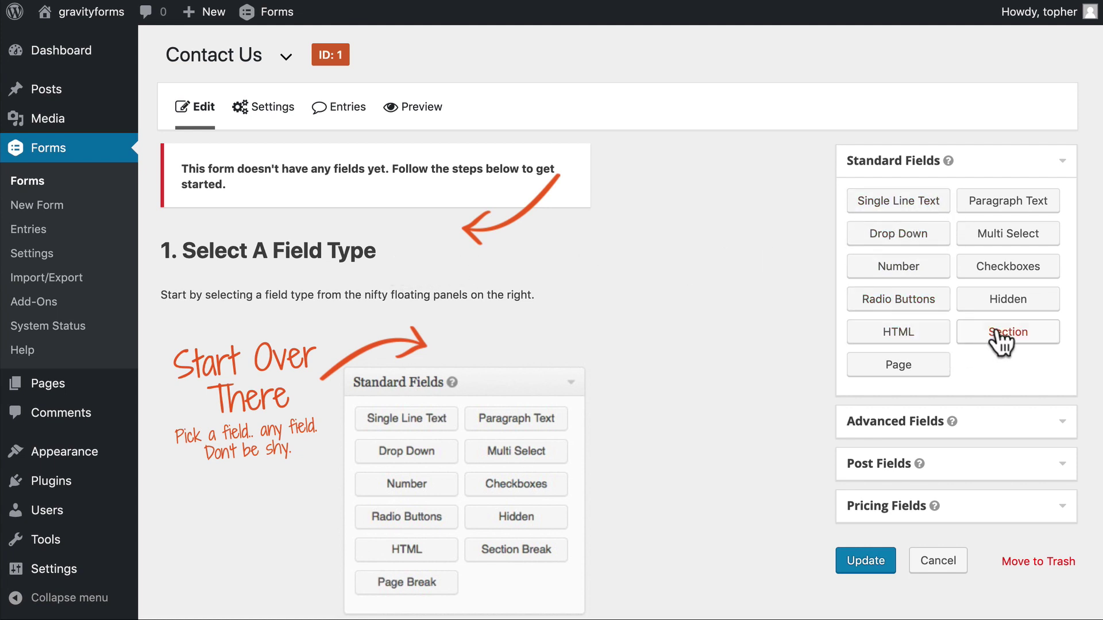
Add an Advanced Name field to the form, leaving both First and Last inputs enabled
left_click(1000, 424)
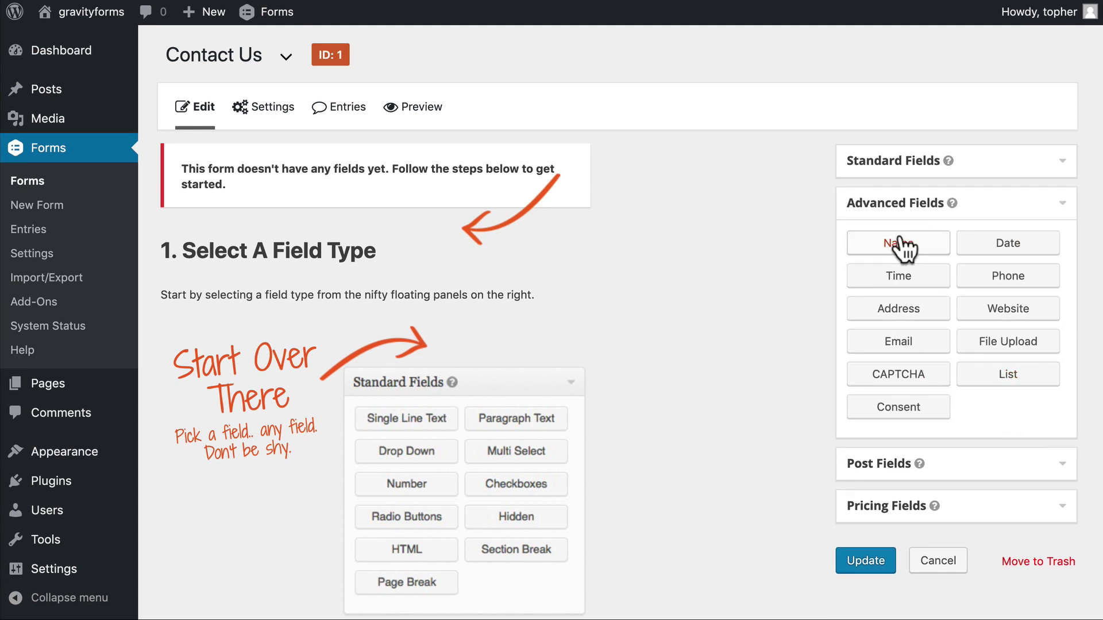
left_click(905, 242)
left_click_drag(907, 243, 594, 235)
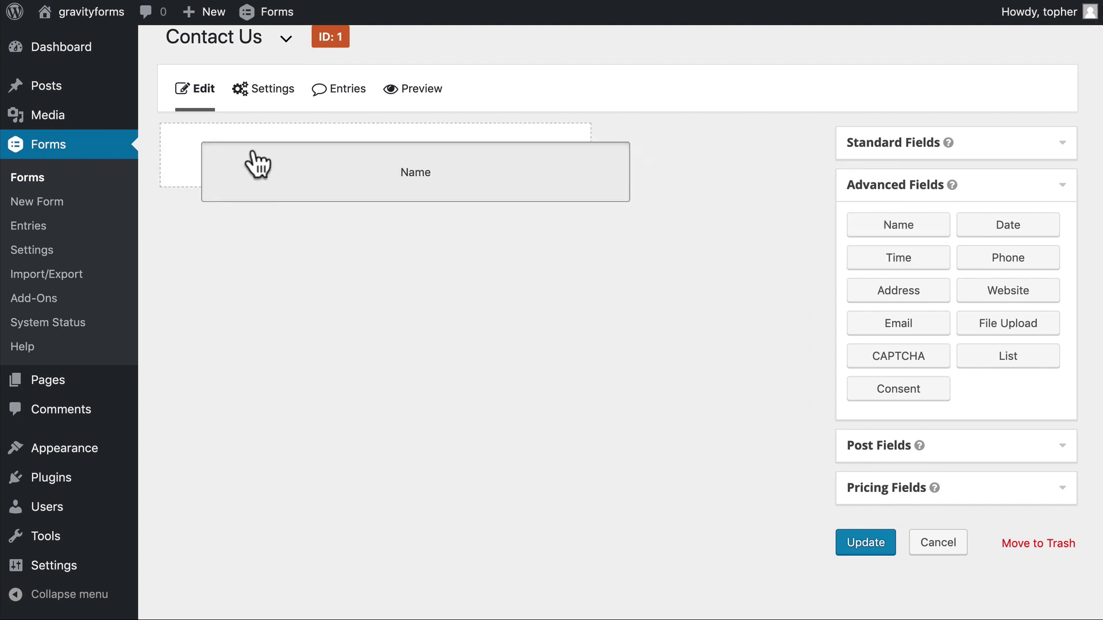
left_click_drag(594, 234, 221, 145)
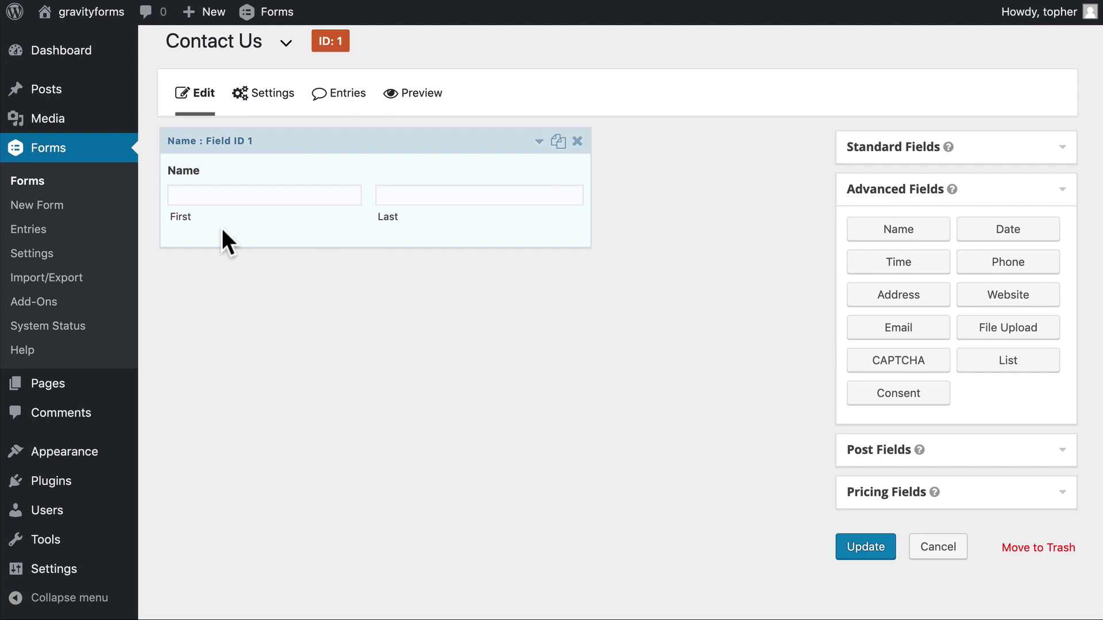
left_click(537, 142)
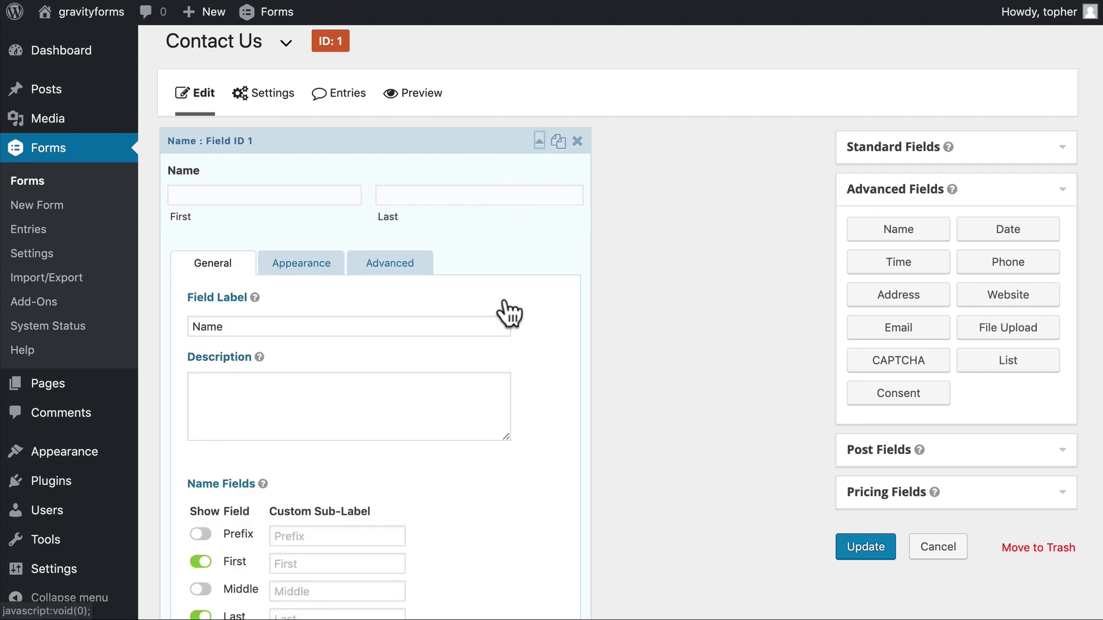
scroll(507, 306, "down", 2)
scroll(504, 298, "down", 3)
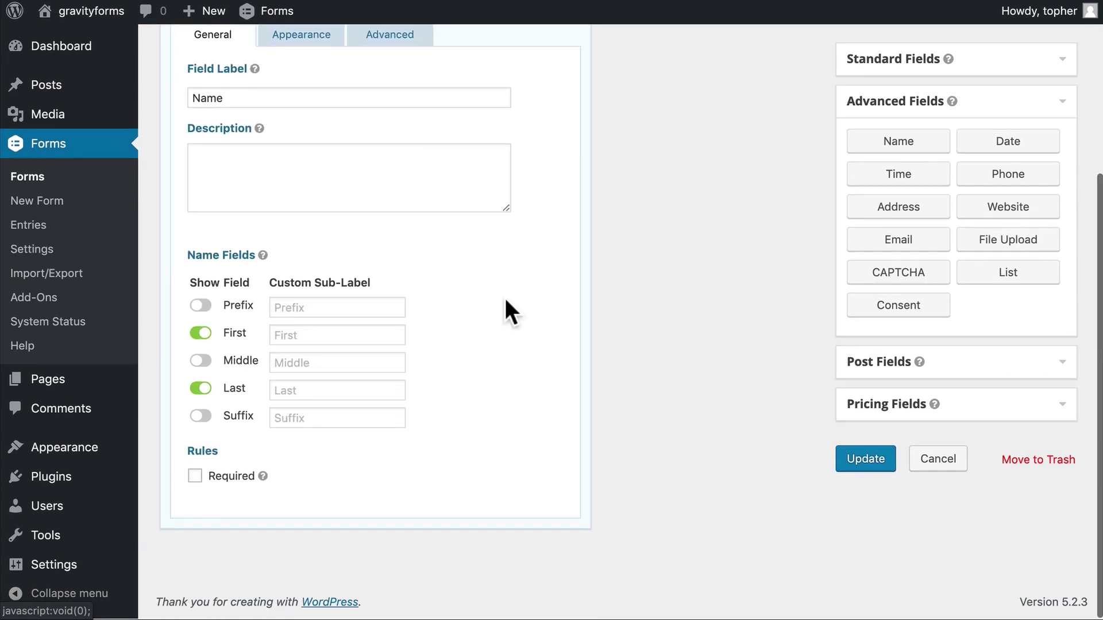
left_click(200, 390)
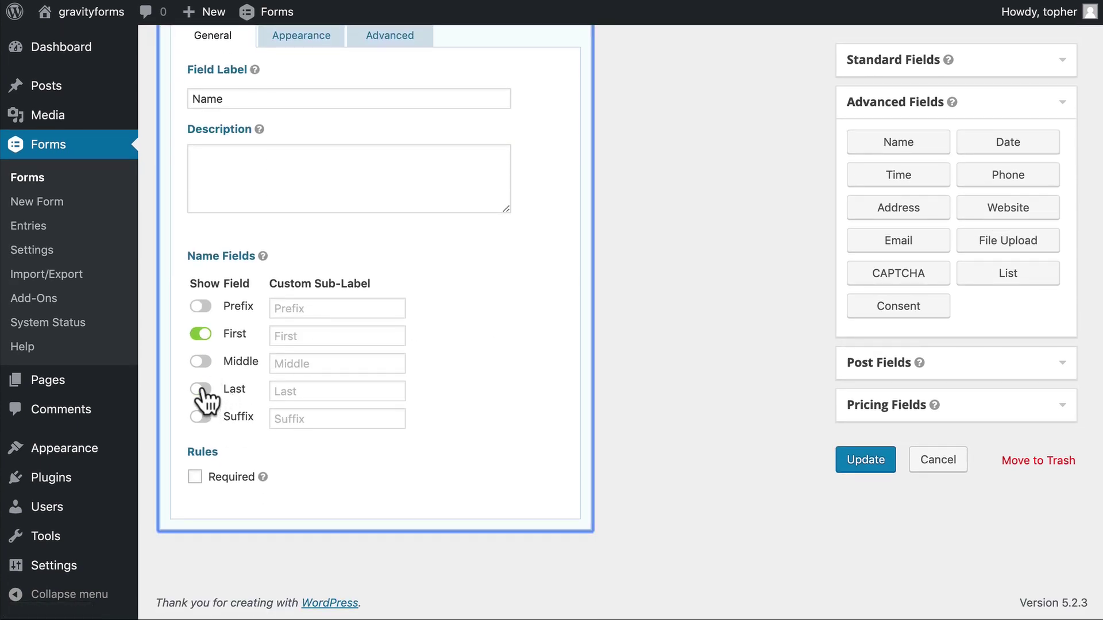
scroll(506, 243, "up", 1)
scroll(509, 259, "down", 1)
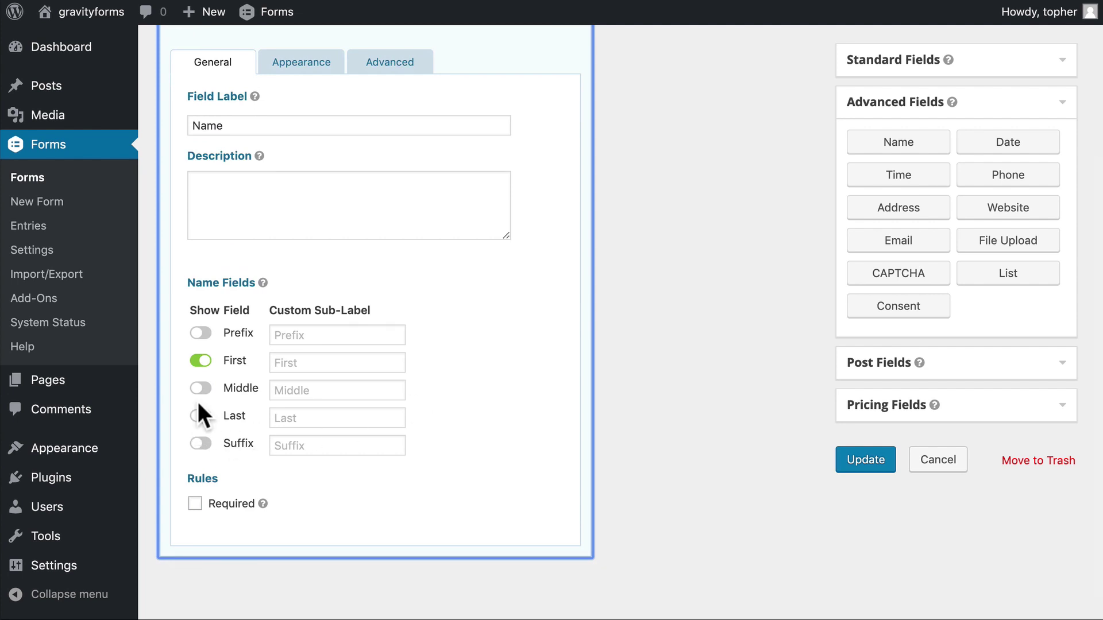
scroll(220, 387, "up", 3)
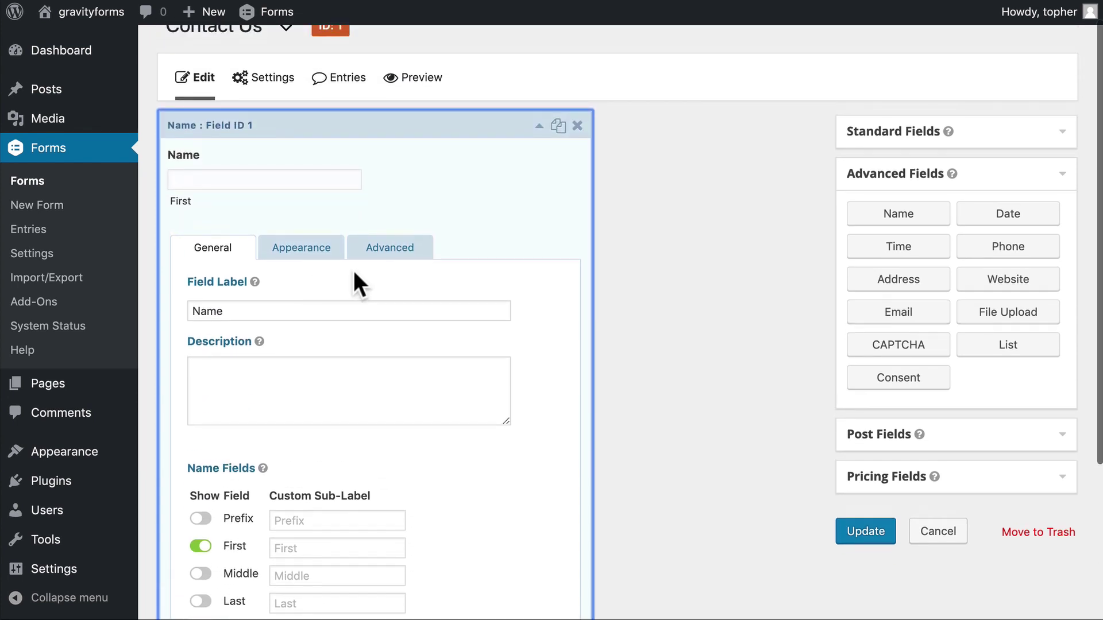
left_click(372, 250)
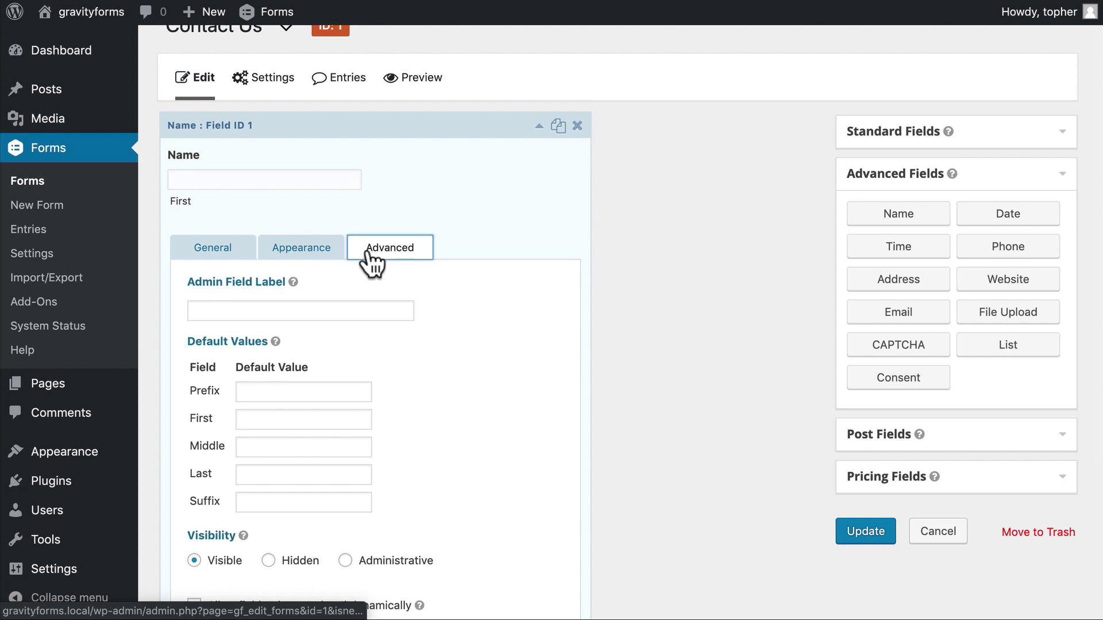
scroll(399, 308, "down", 3)
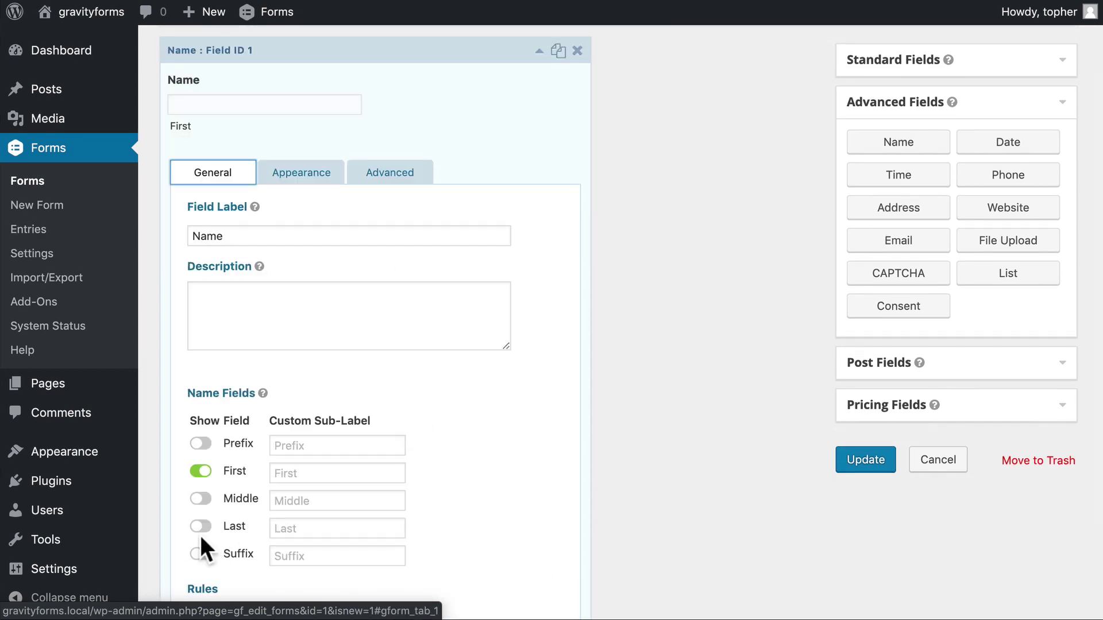
left_click(200, 527)
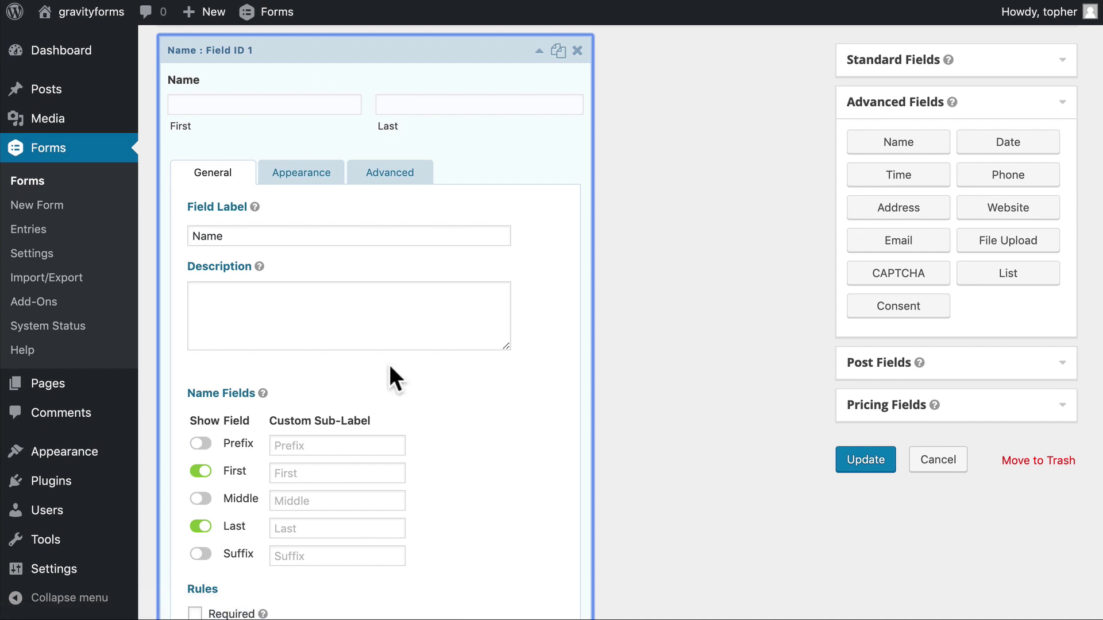
left_click(539, 52)
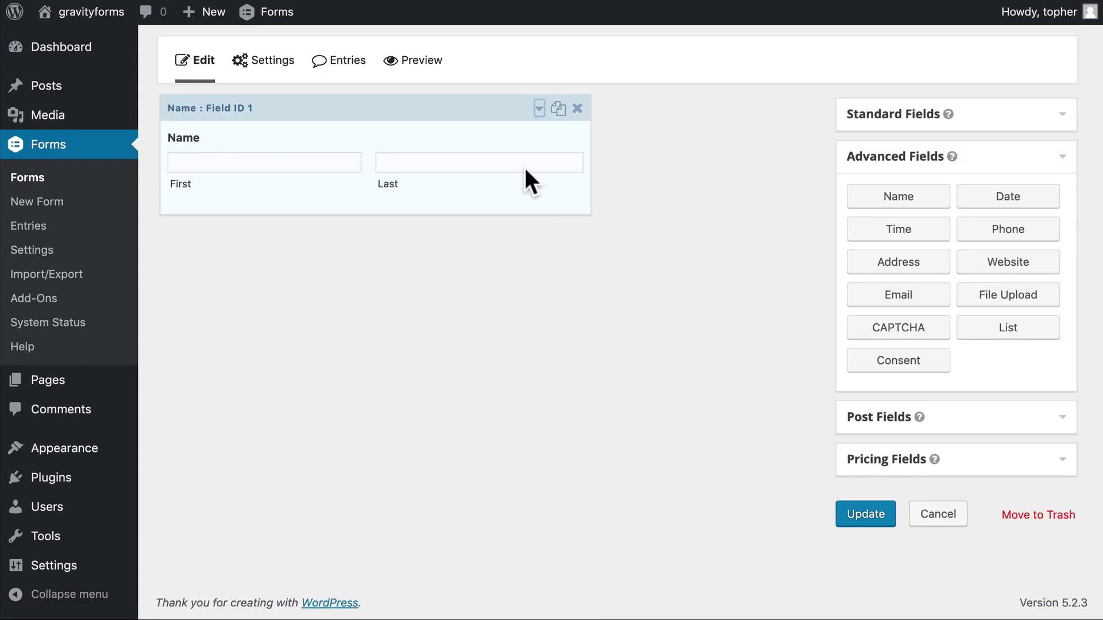
Add Email and Phone fields below the Name field
left_click_drag(902, 302, 251, 274)
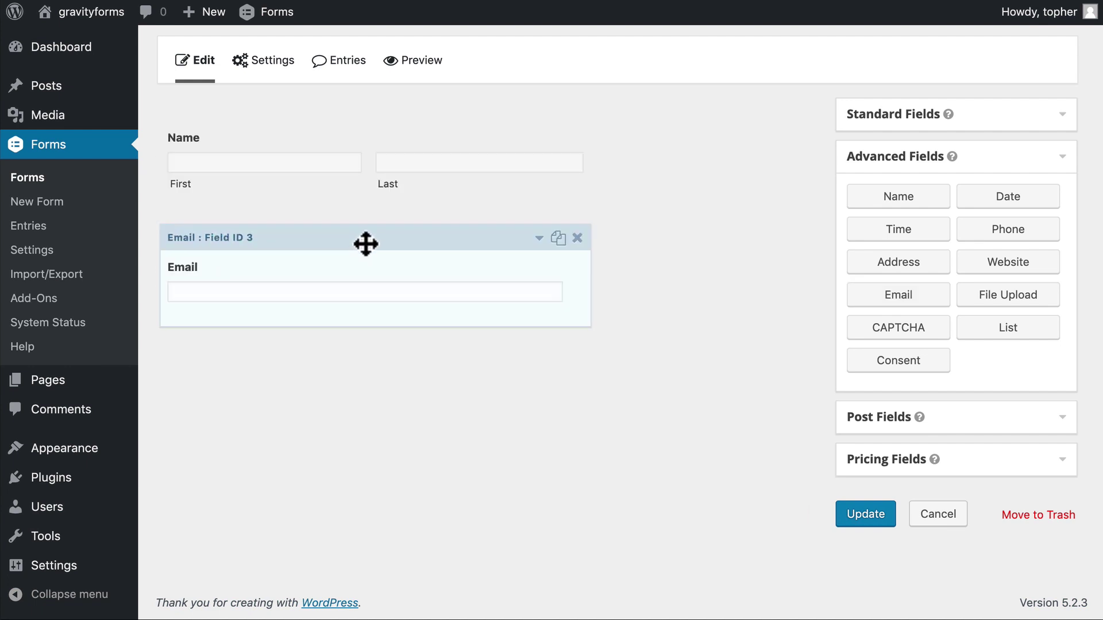
mouse_move(365, 244)
left_mouse_down()
mouse_move(365, 134)
mouse_move(367, 244)
left_mouse_up()
mouse_move(1008, 232)
left_mouse_down()
mouse_move(233, 403)
mouse_move(221, 360)
left_mouse_up()
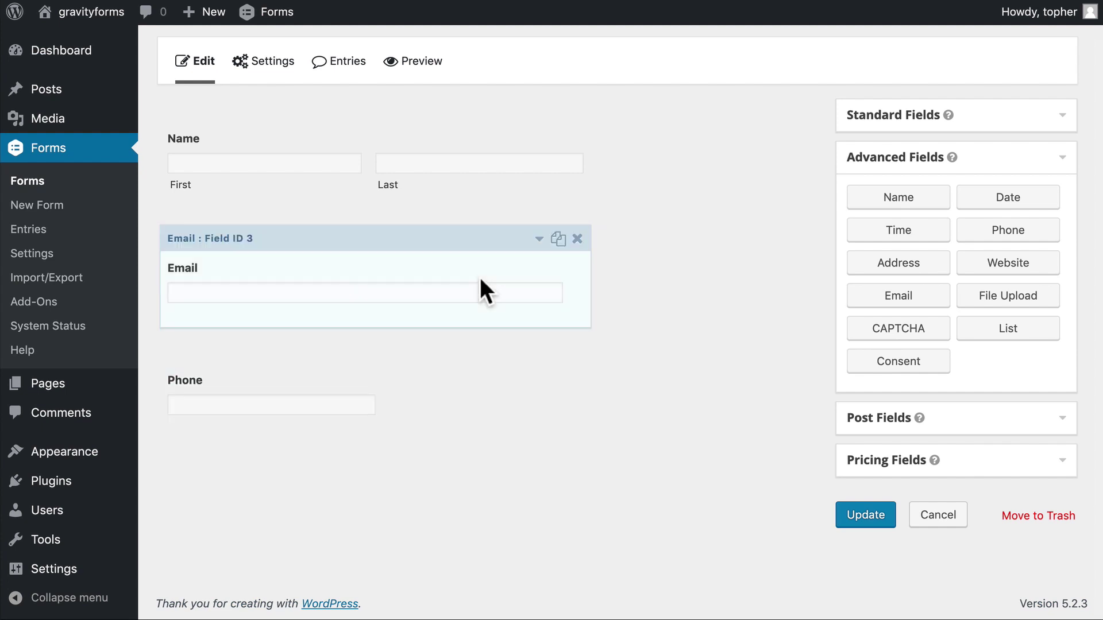
Add a Paragraph Text field below Phone and label it 'Message'
left_click(961, 117)
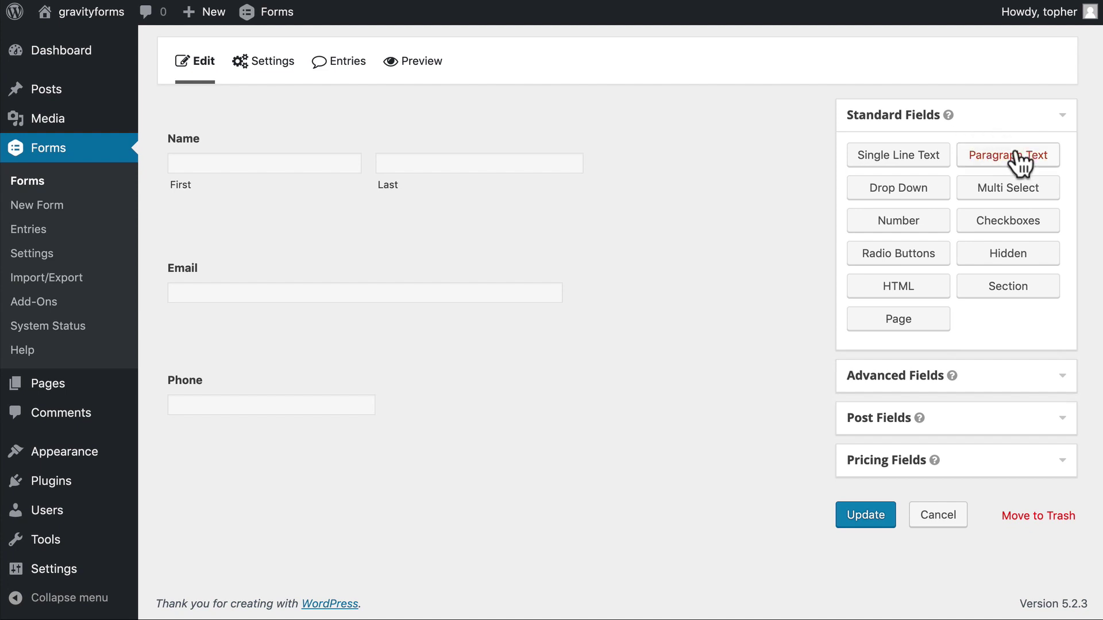
left_click_drag(1020, 165, 282, 446)
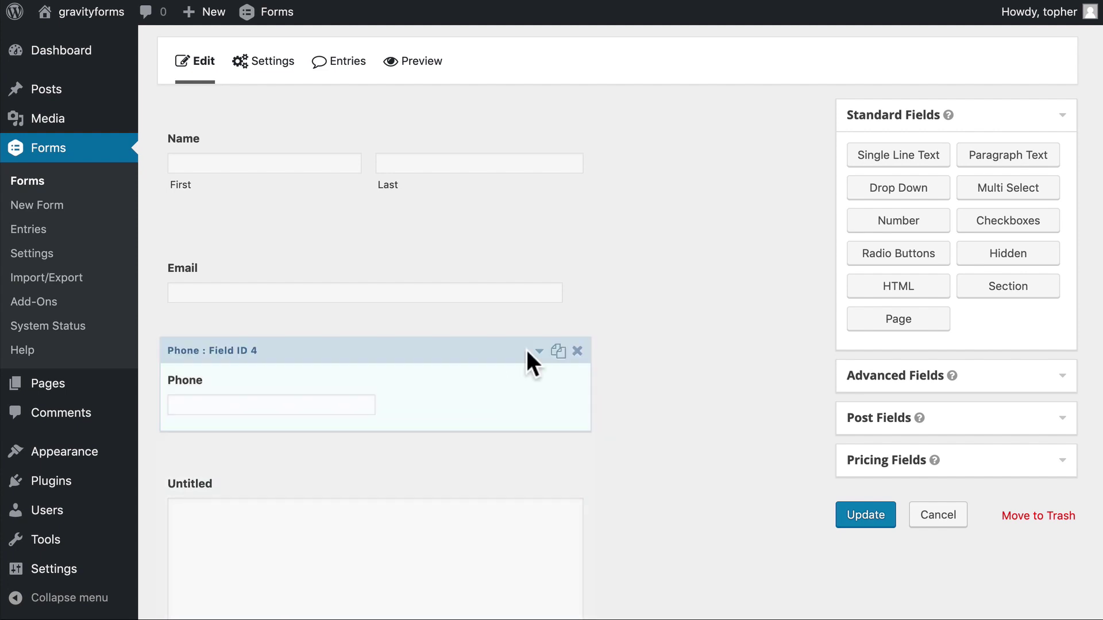
scroll(674, 313, "down", 2)
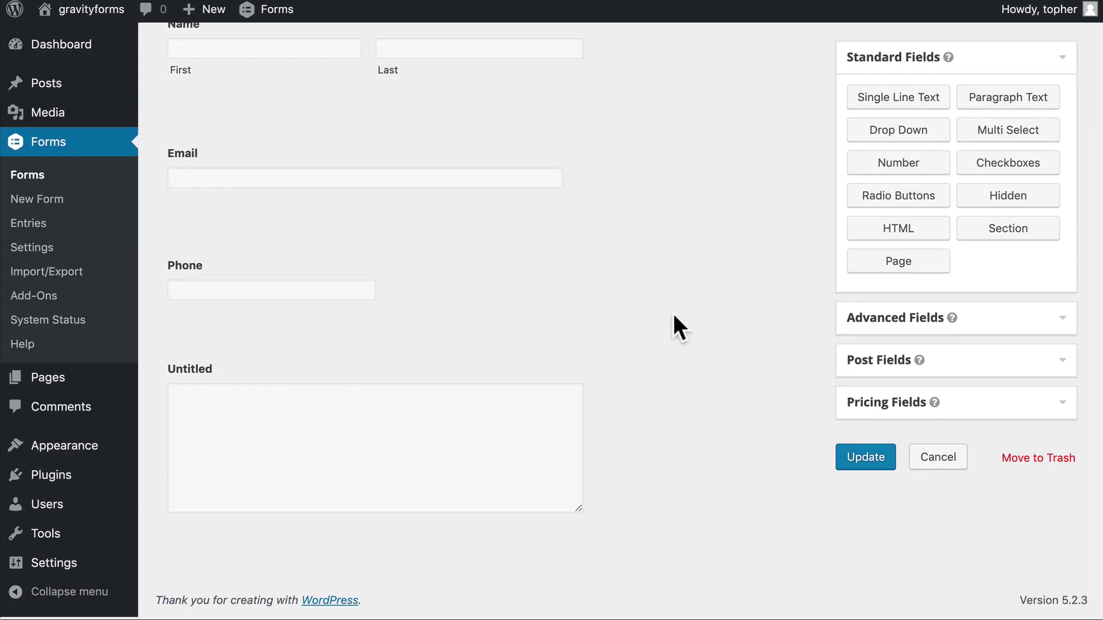
mouse_move(375, 432)
left_click(537, 348)
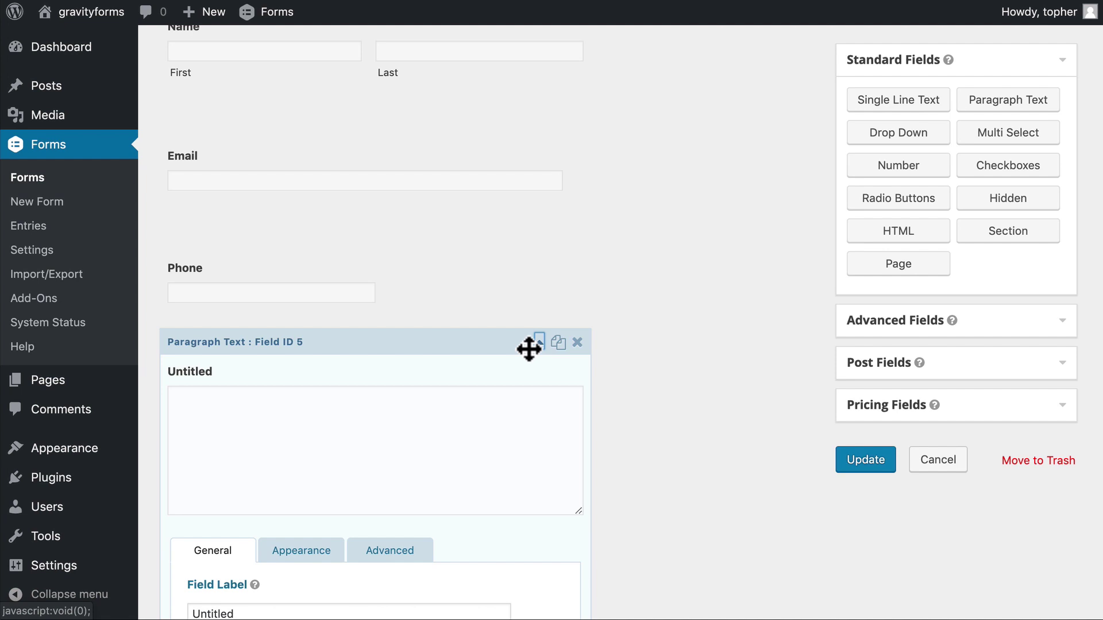
scroll(333, 443, "down", 5)
double_click(259, 349)
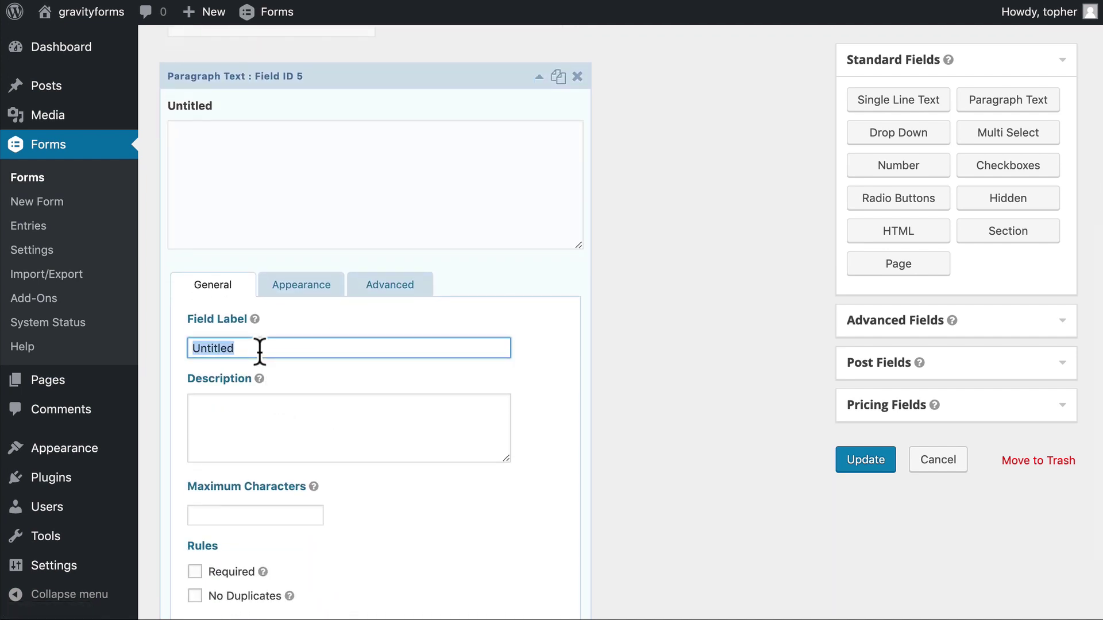
type("M")
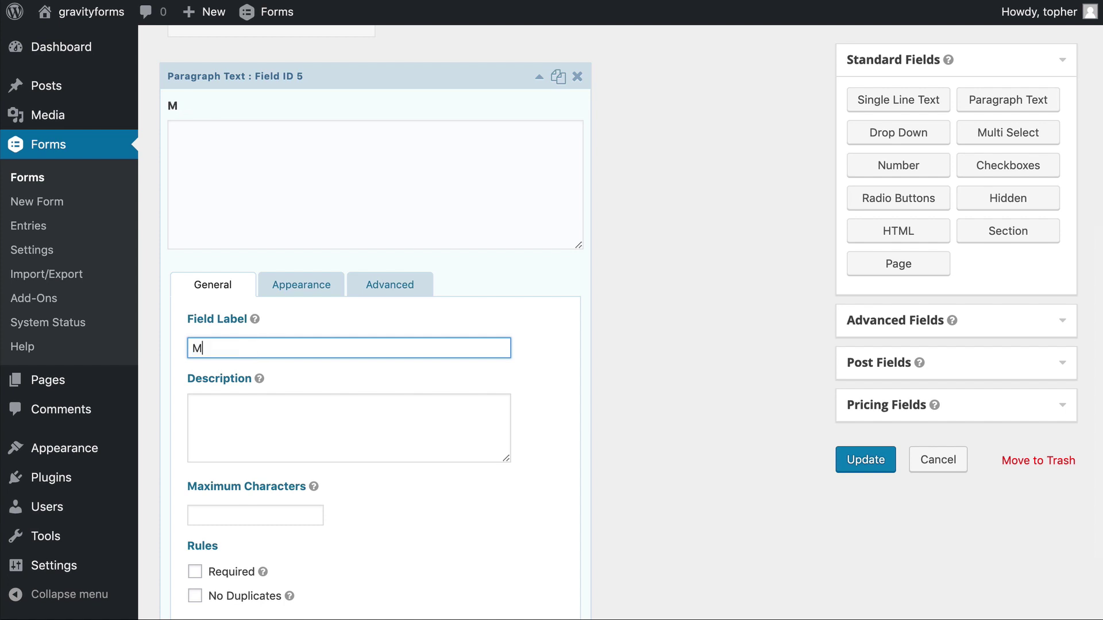
type("essage")
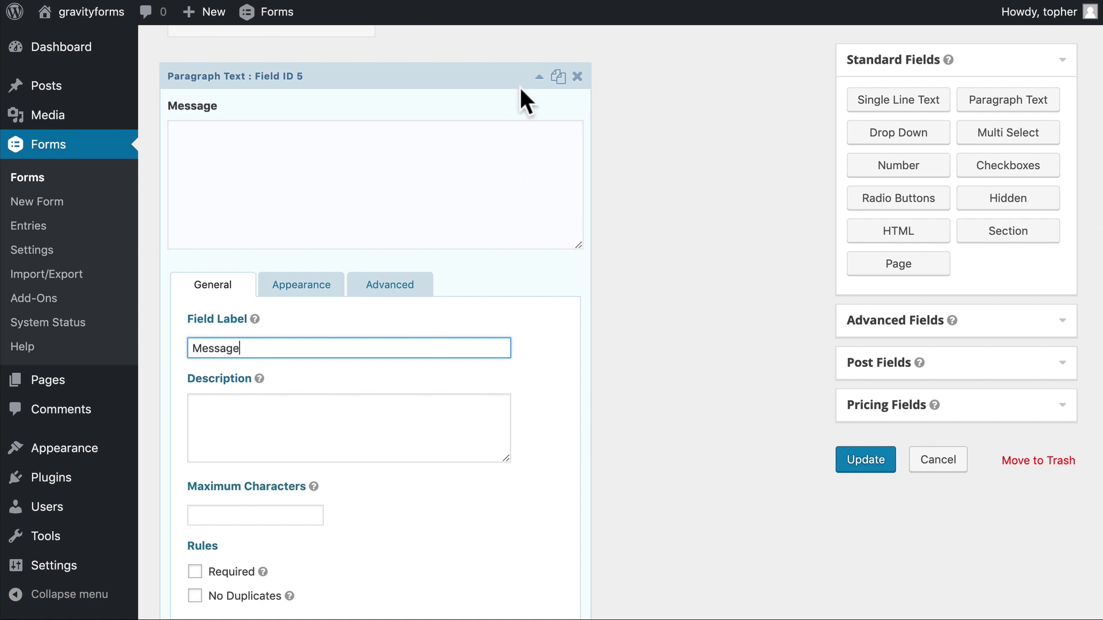
left_click(538, 76)
scroll(427, 241, "up", 1)
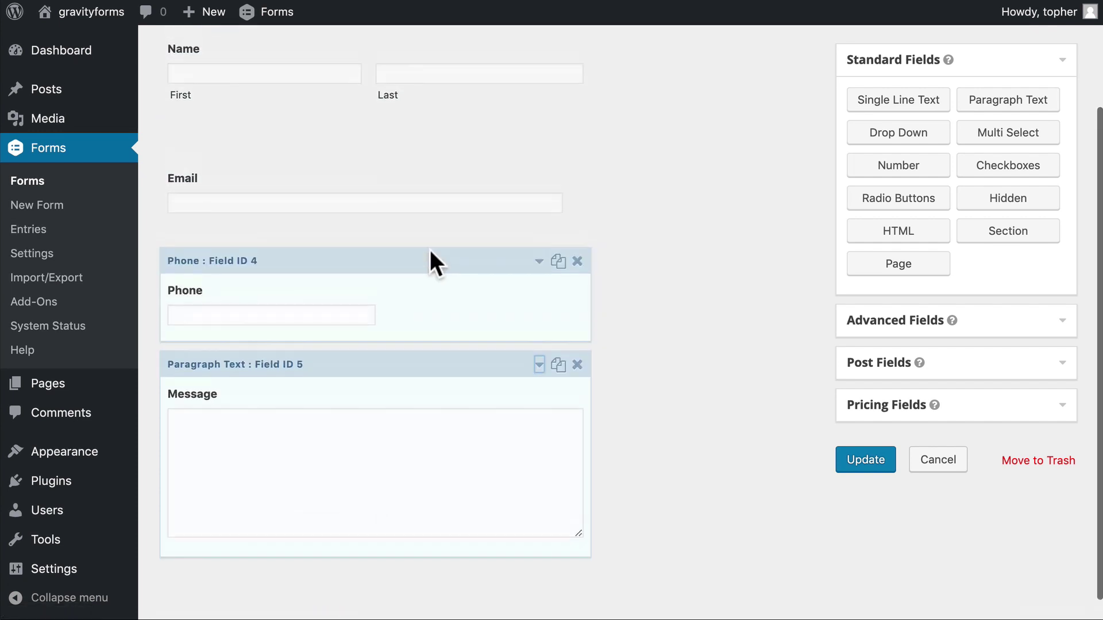
scroll(430, 249, "up", 3)
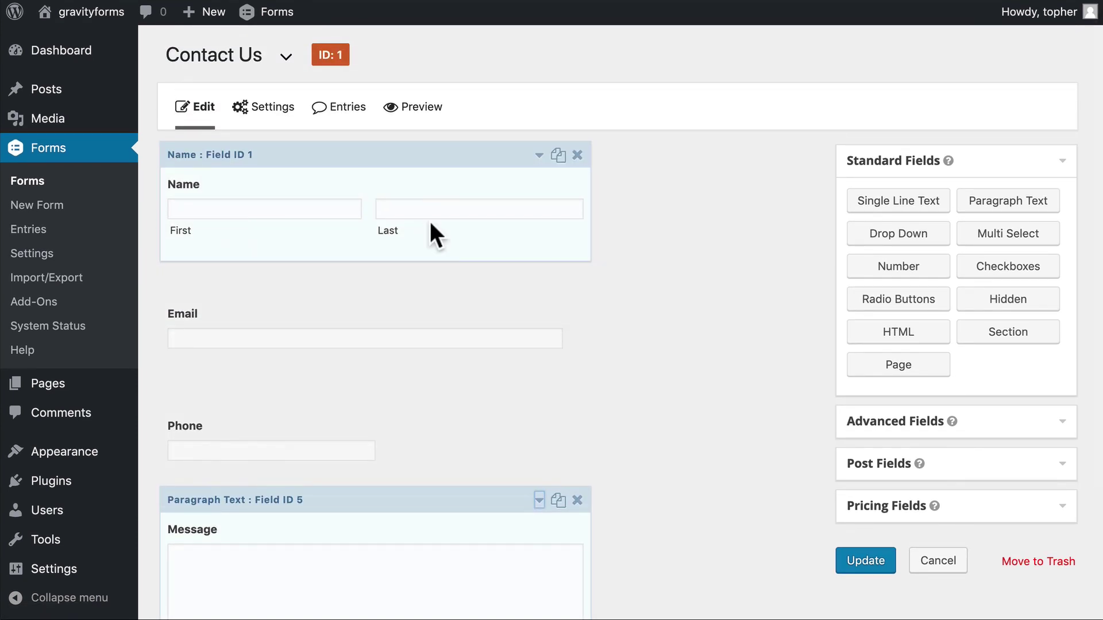
Make the Email field required
left_click(477, 284)
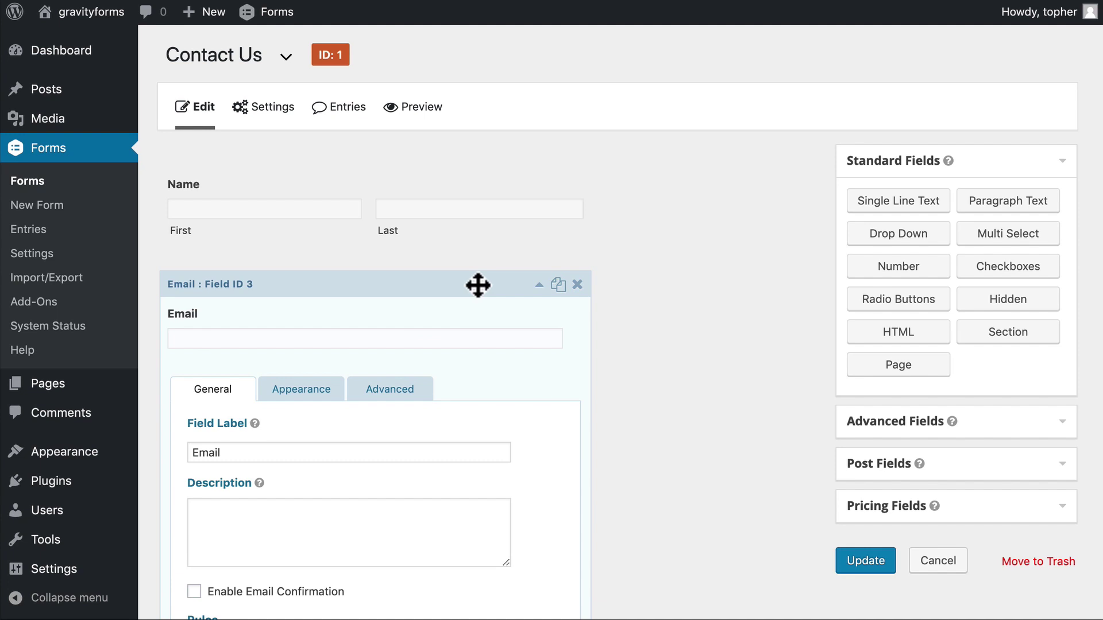
scroll(260, 440, "down", 3)
scroll(262, 443, "down", 2)
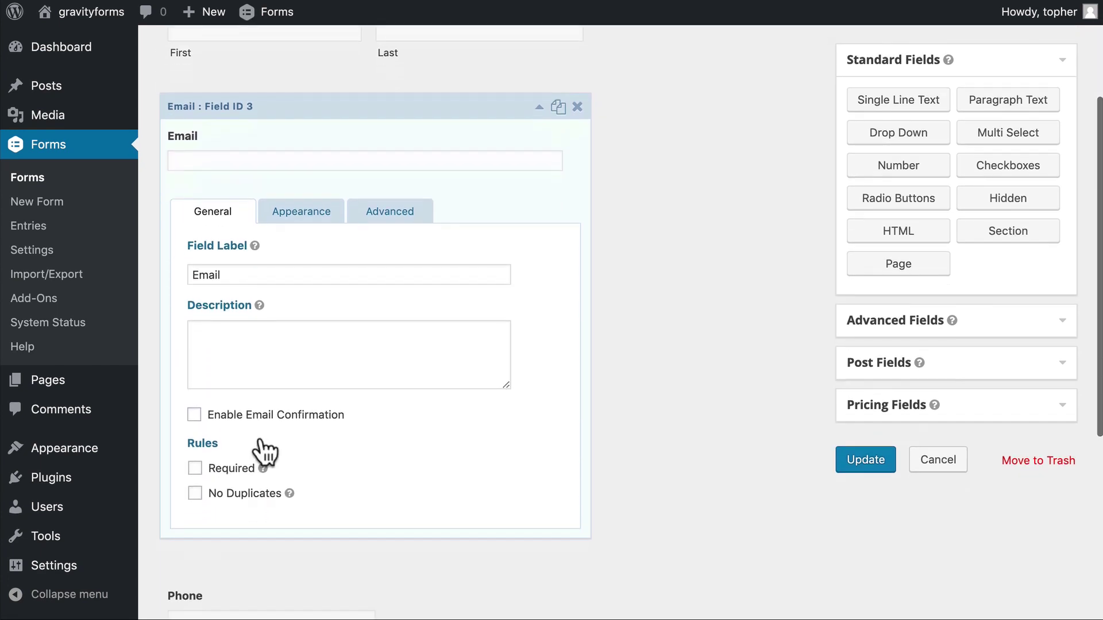
left_click(233, 470)
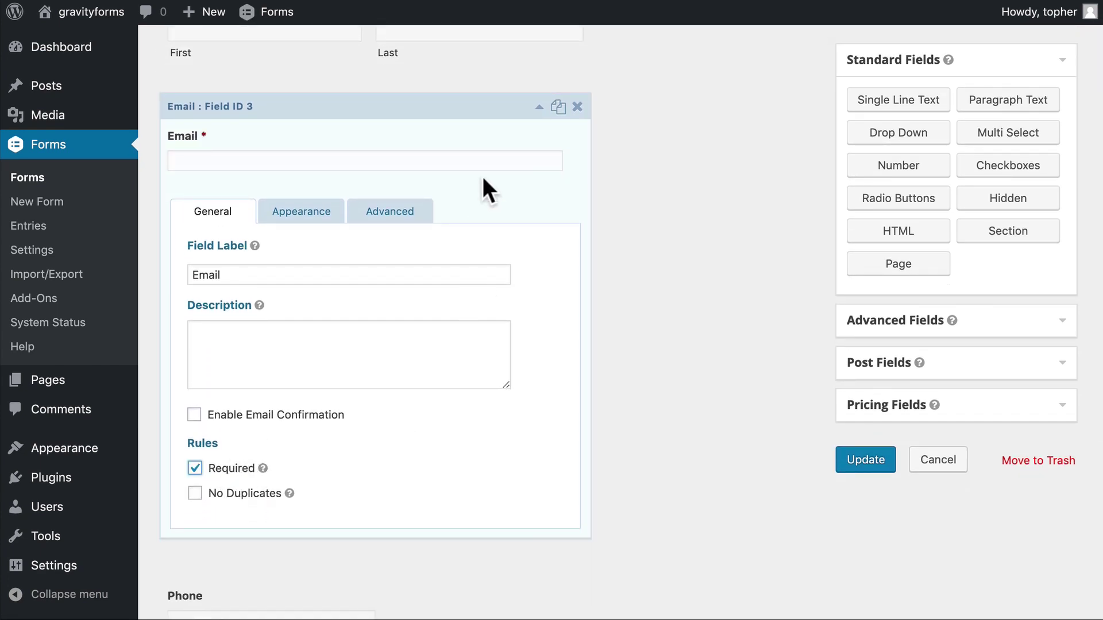
left_click(537, 104)
Make the Message field required, then select the Name field
left_click(179, 418)
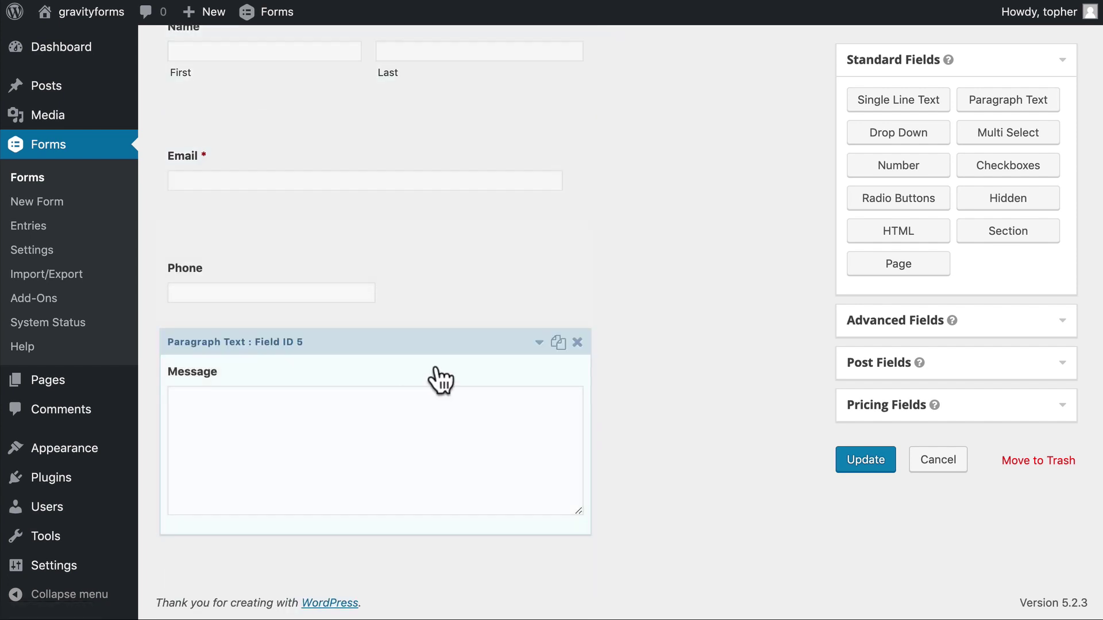
left_click(433, 340)
scroll(287, 458, "down", 5)
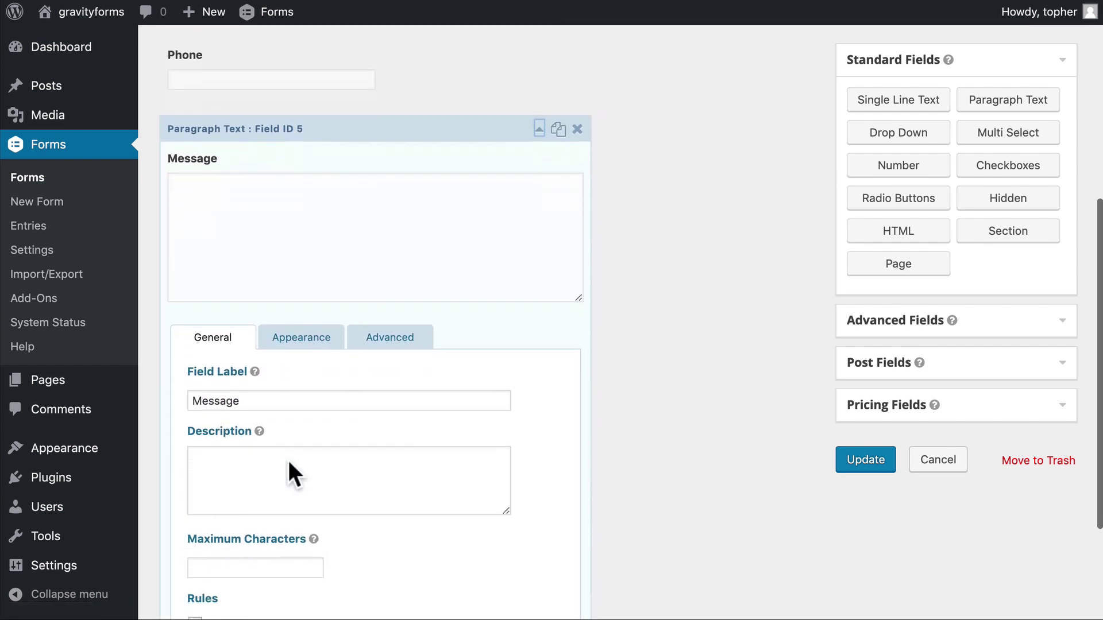
left_click(218, 593)
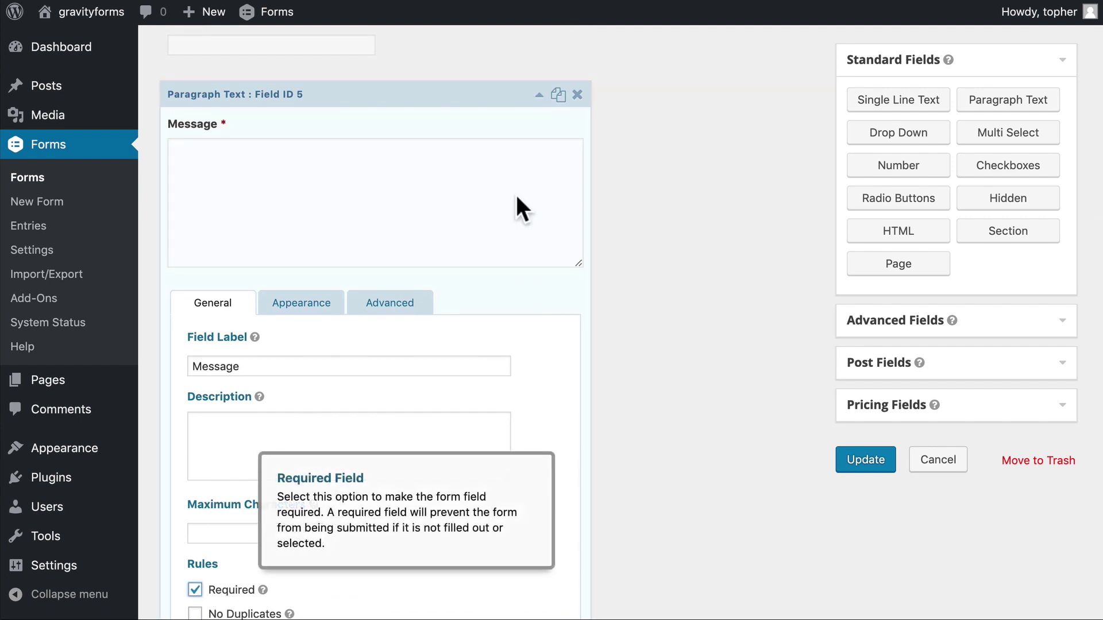
left_click(430, 101)
left_click(428, 95)
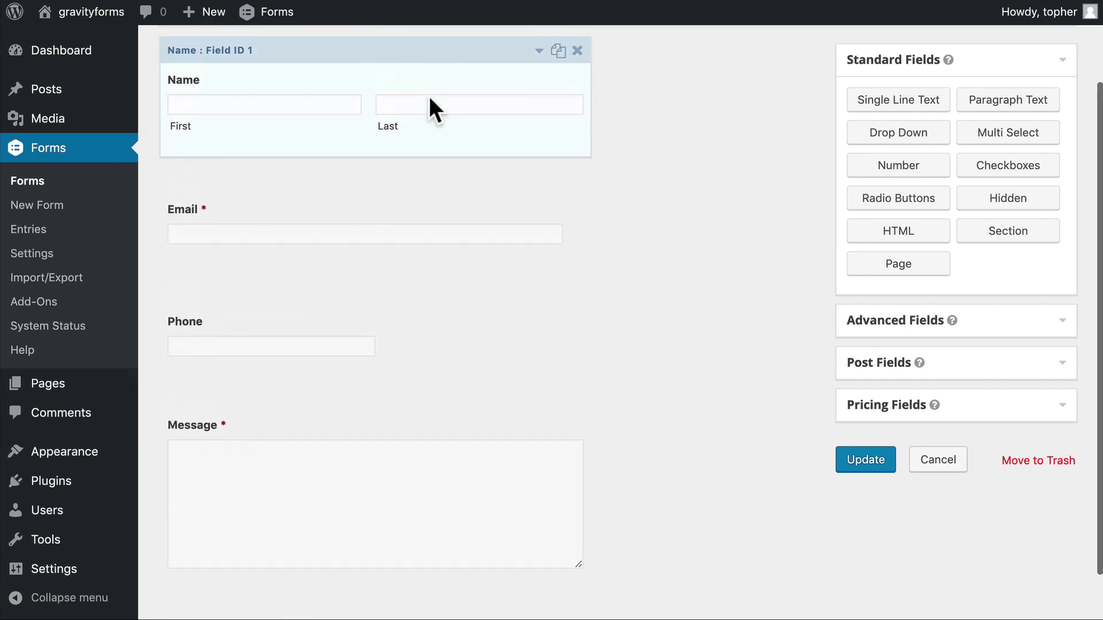
left_click(429, 96)
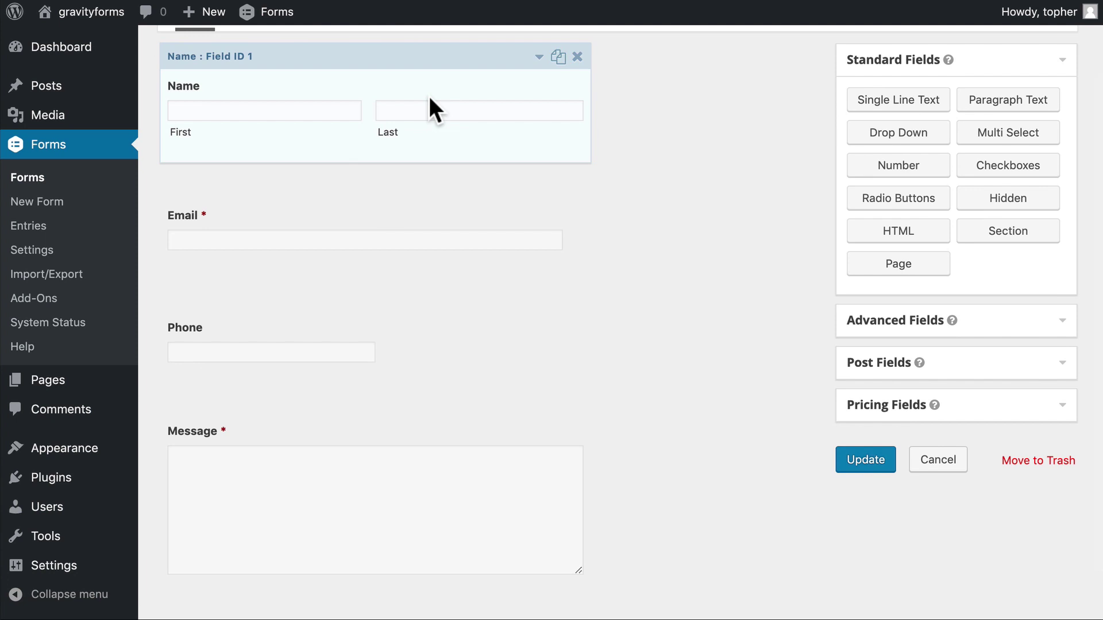
left_click(430, 97)
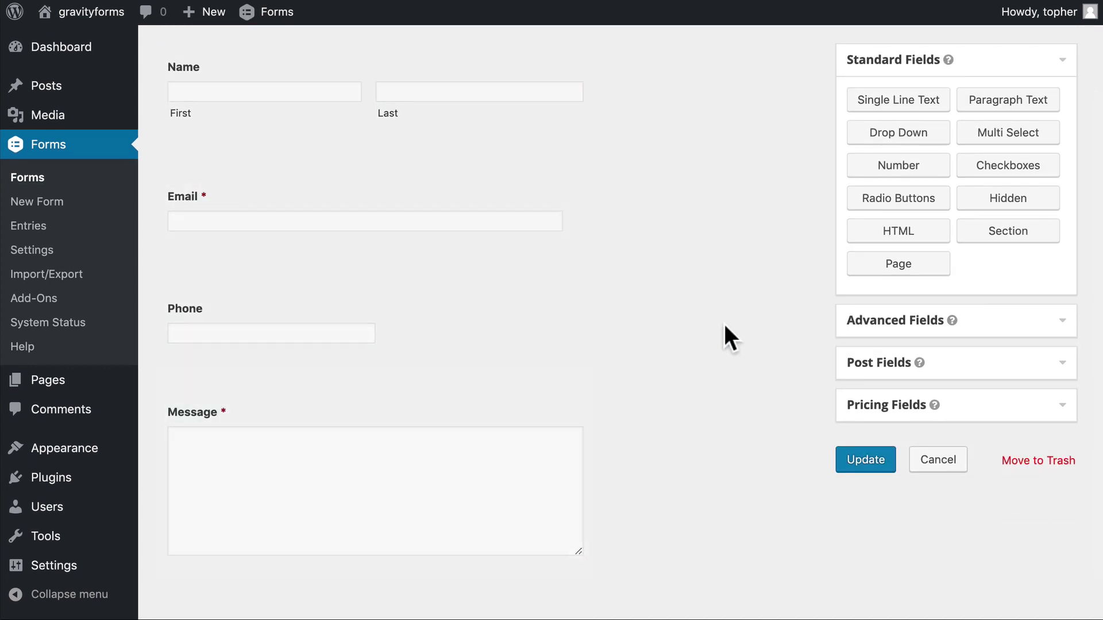
scroll(724, 326, "down", 1)
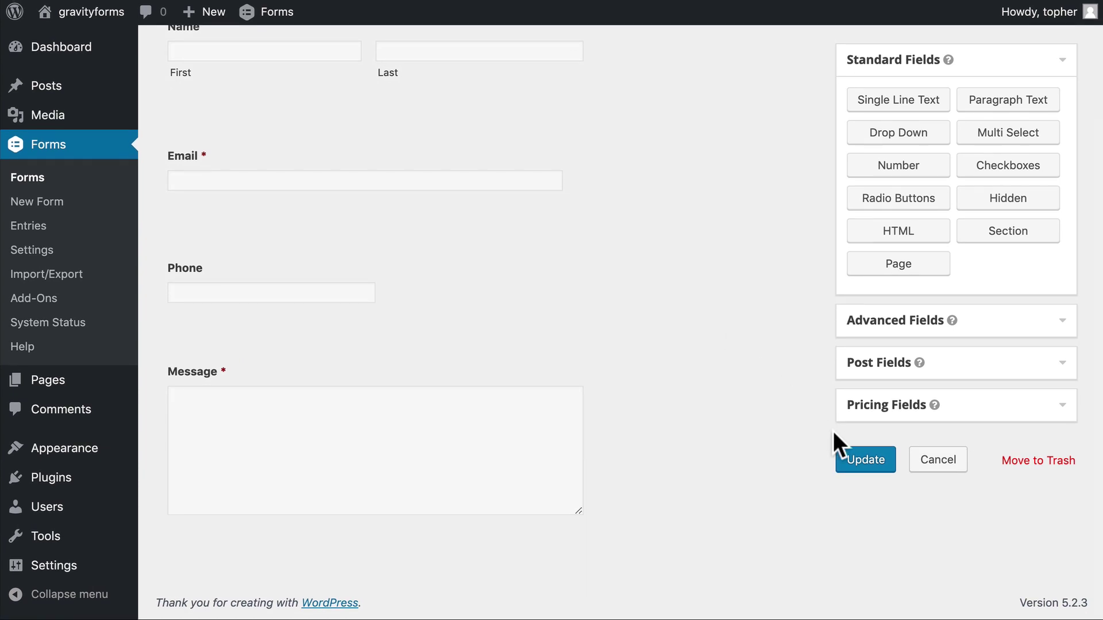
Save the form and set the Default Confirmation text to 'Thanks for contacting us! We will get in touch with you shortly.'
left_click(864, 463)
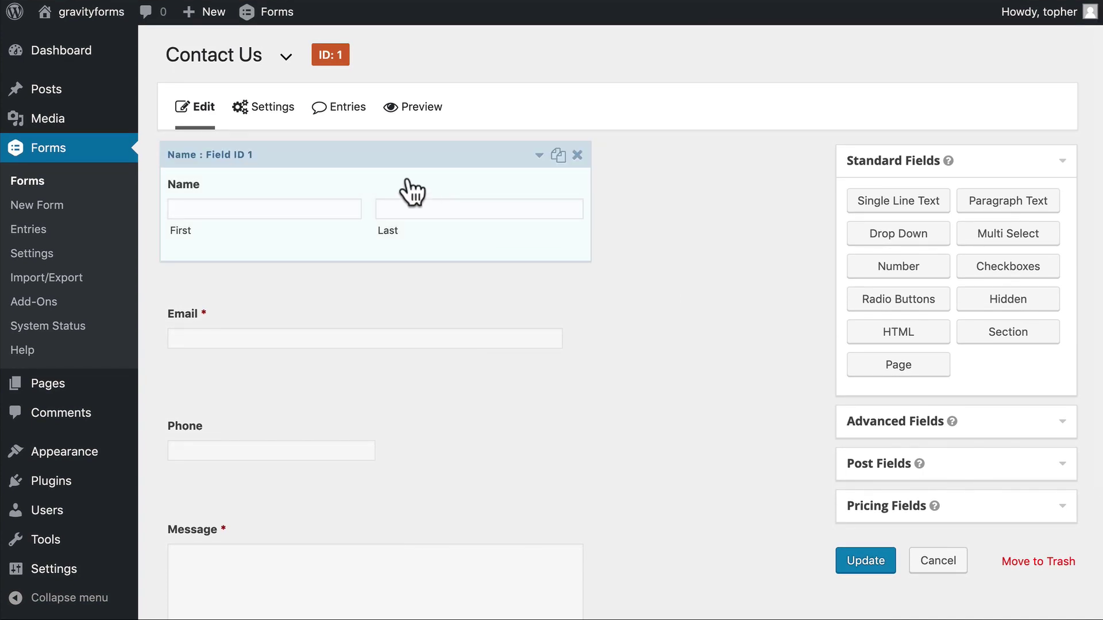
mouse_move(263, 107)
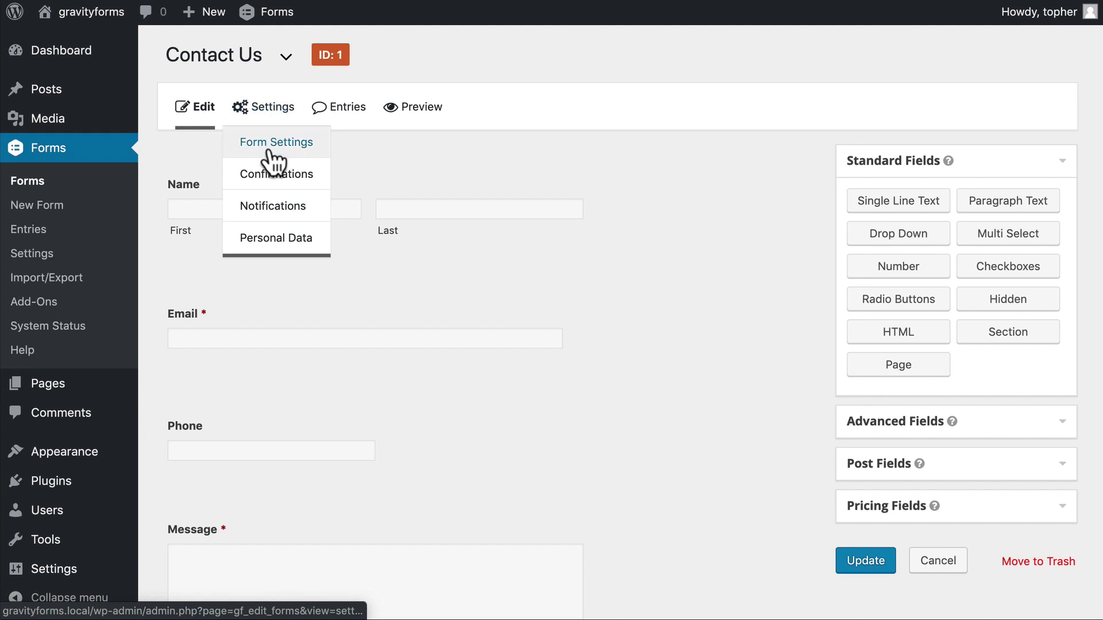
left_click(274, 176)
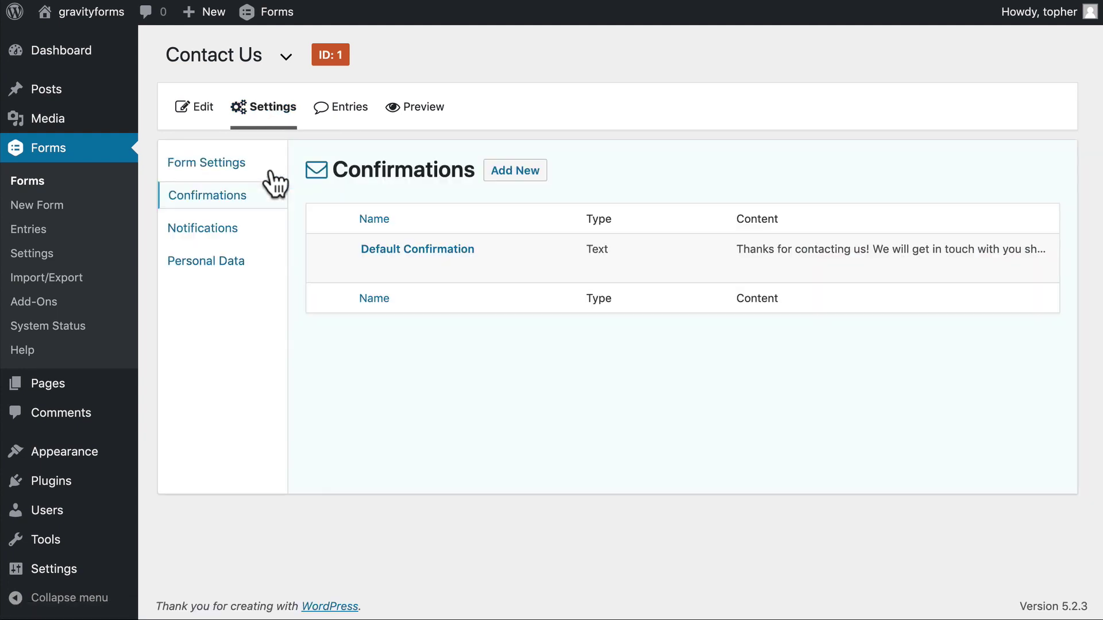
mouse_move(419, 257)
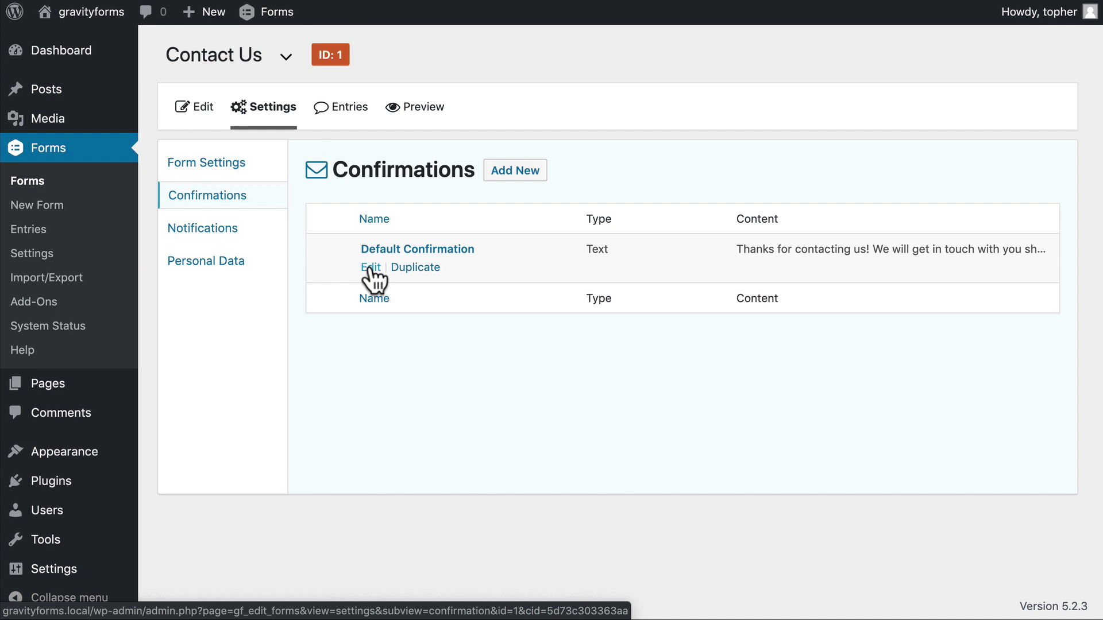
left_click(370, 267)
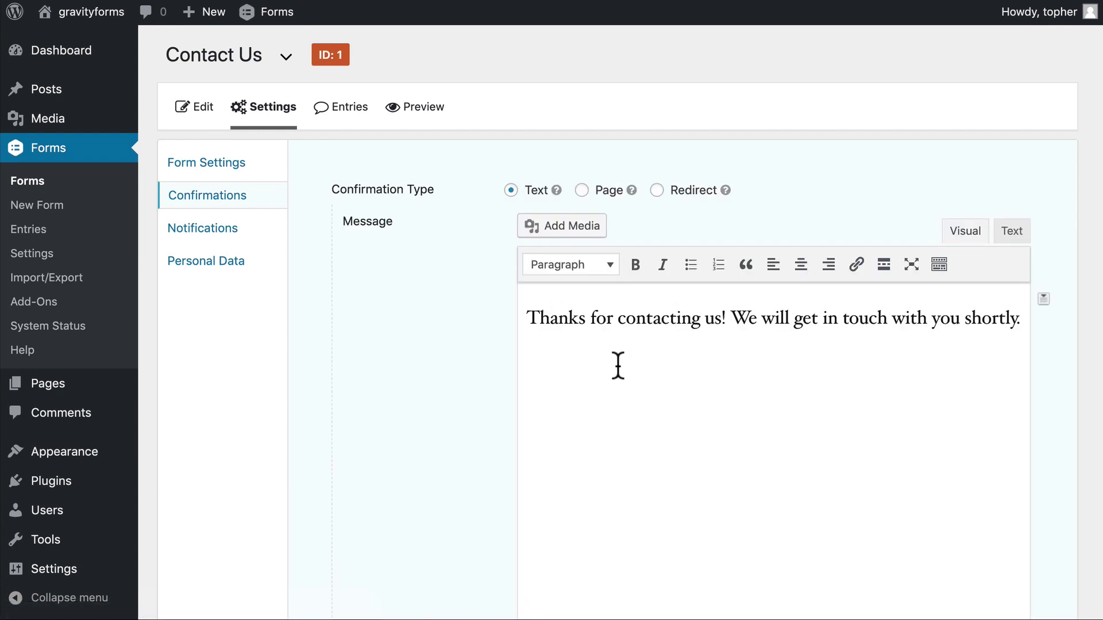
scroll(618, 365, "down", 1)
scroll(618, 365, "down", 3)
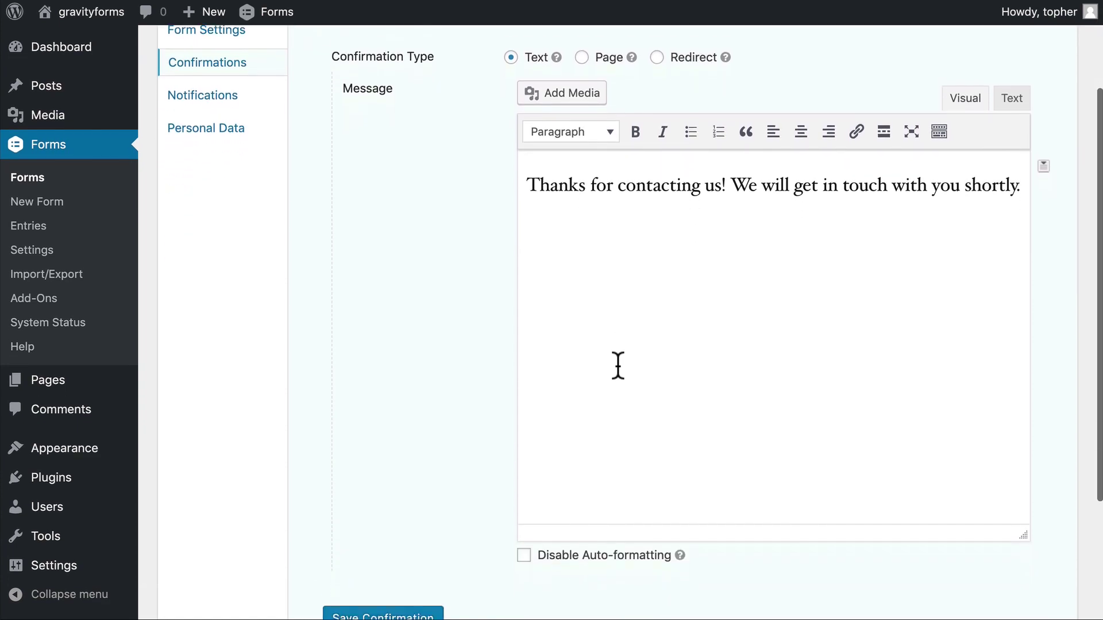
scroll(618, 365, "down", 1)
scroll(618, 364, "down", 2)
scroll(618, 364, "up", 5)
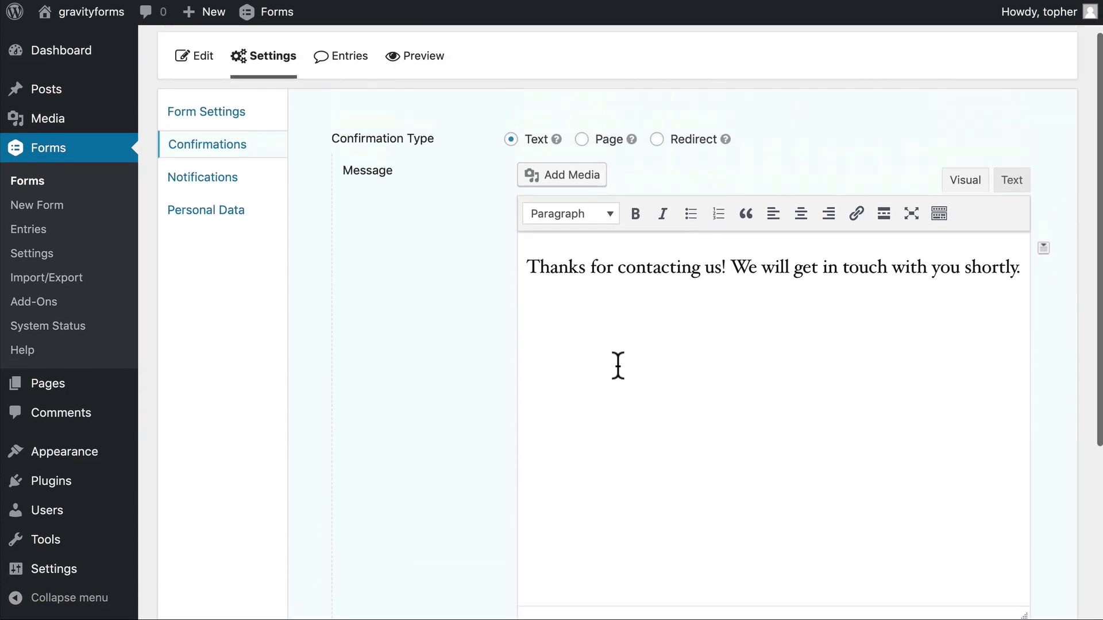
scroll(618, 365, "up", 2)
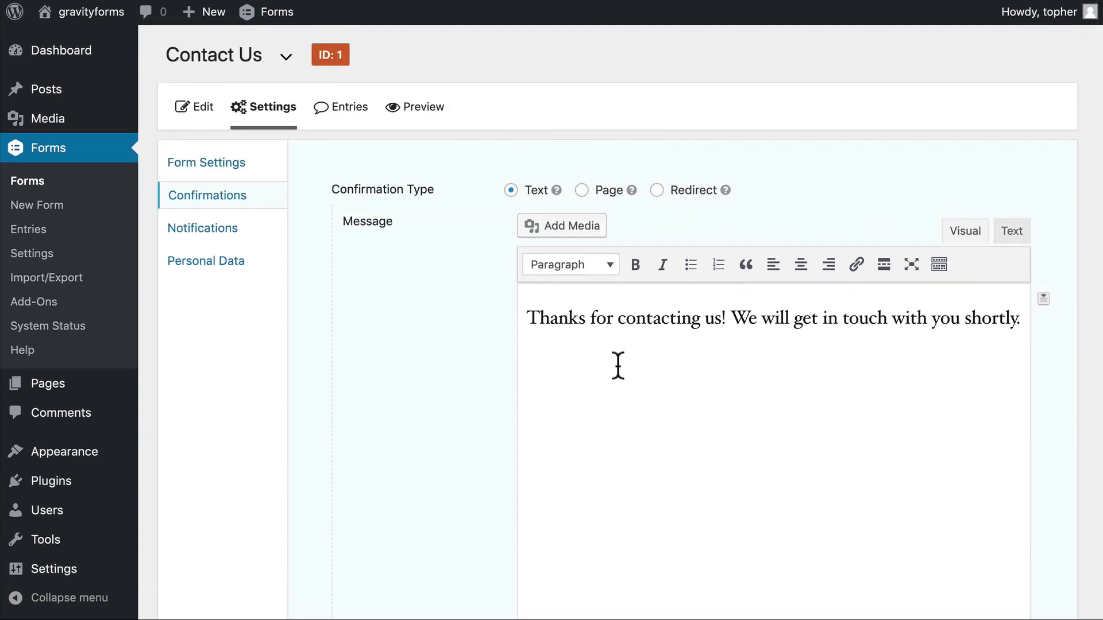
Go to the form's Notifications list and edit the Admin Notification
left_click(196, 226)
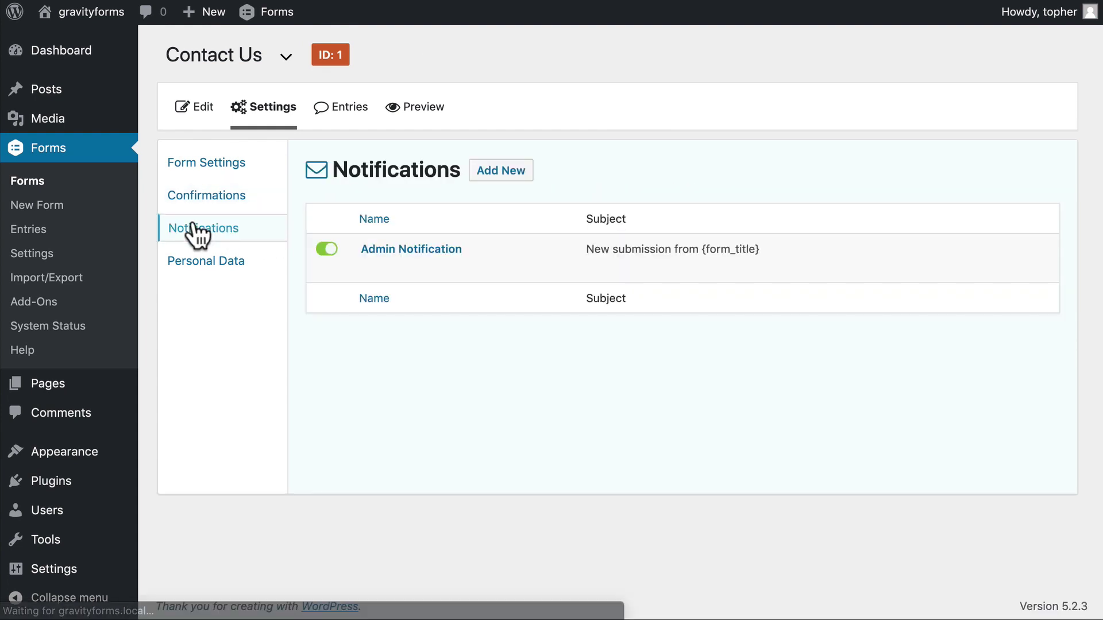
mouse_move(411, 255)
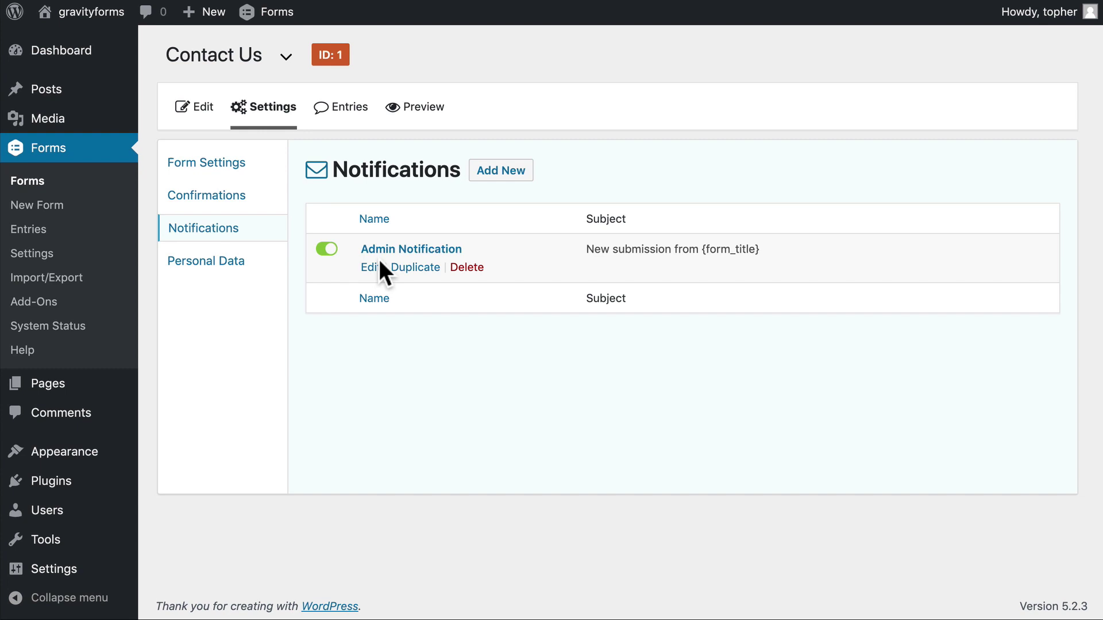
left_click(371, 269)
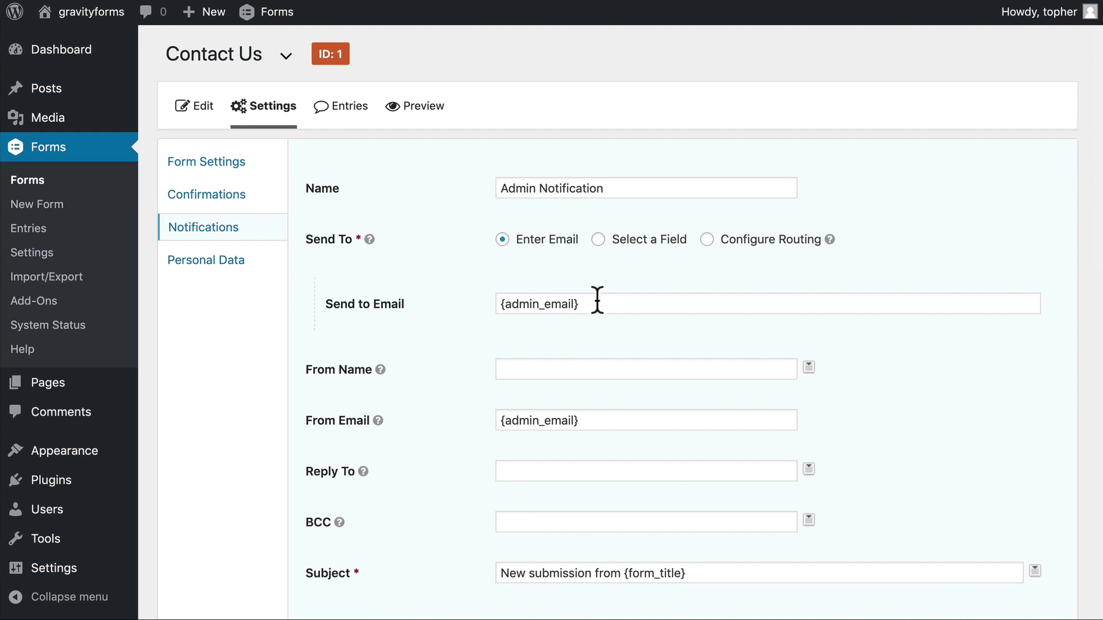
Set From Name to the Name (First) and Name (Last) merge tags, separated by a space
left_click(603, 371)
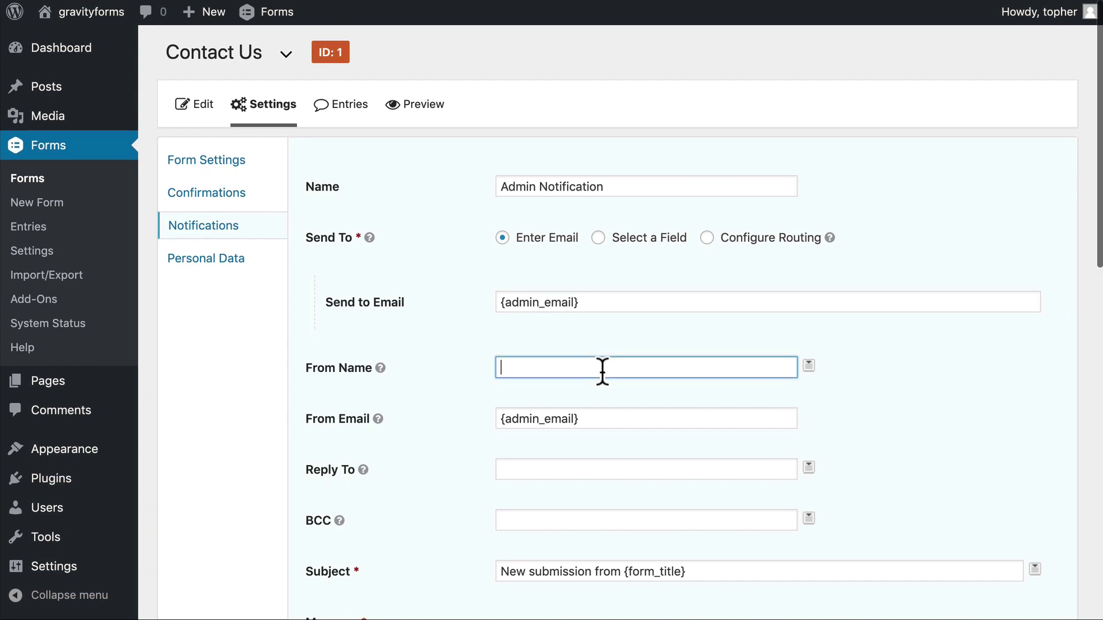
left_click(809, 368)
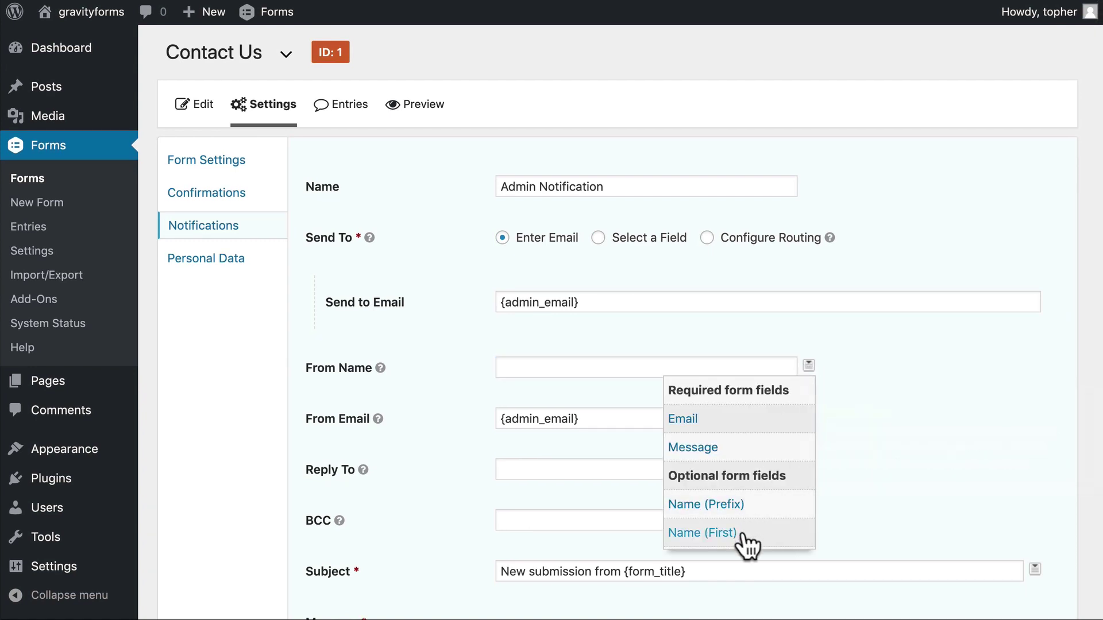
left_click(746, 536)
left_click(809, 367)
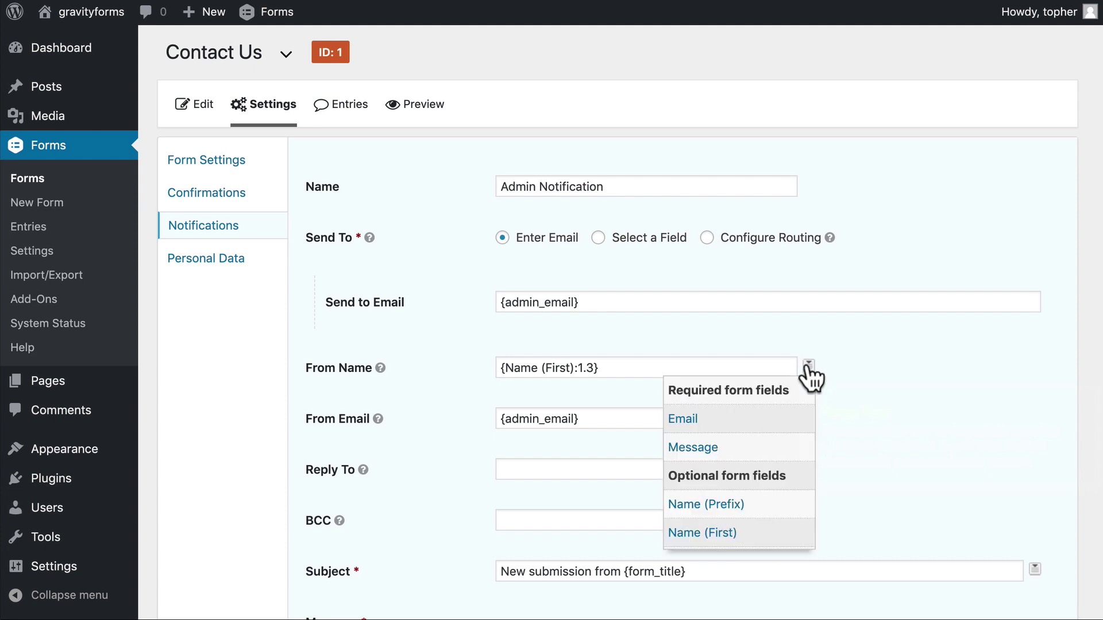
scroll(767, 470, "down", 1)
scroll(770, 480, "down", 1)
left_click(707, 495)
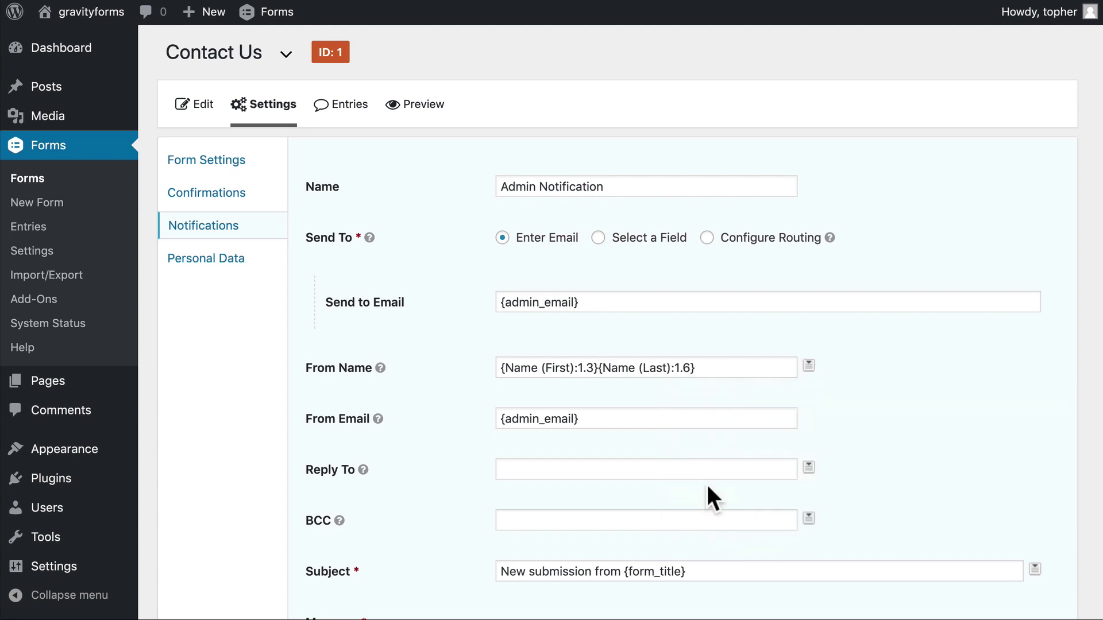
left_click(599, 367)
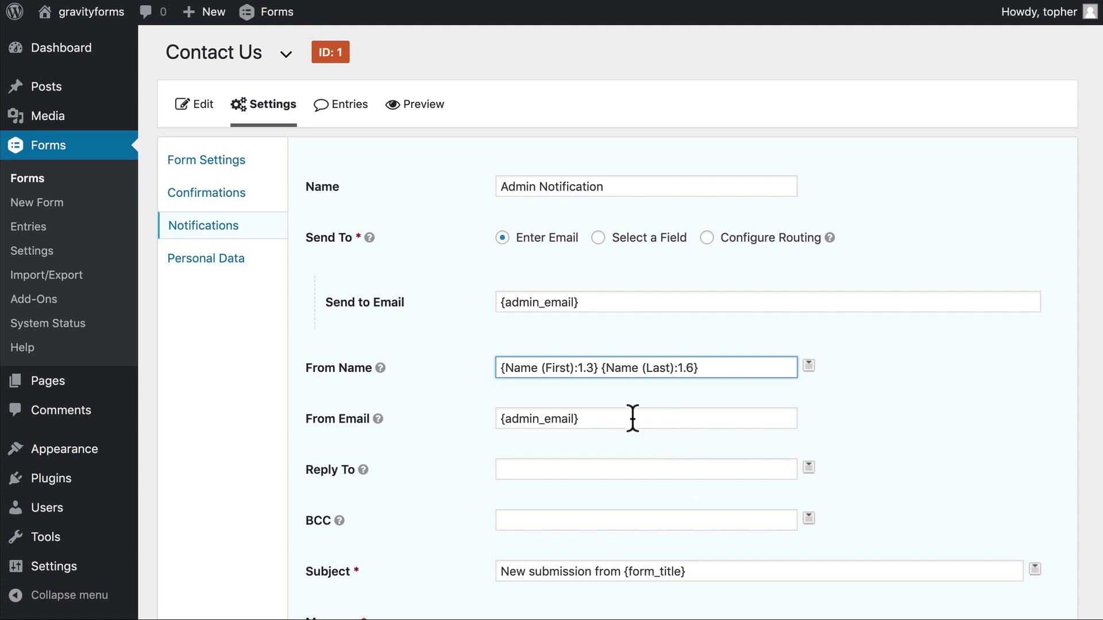
left_click(633, 417)
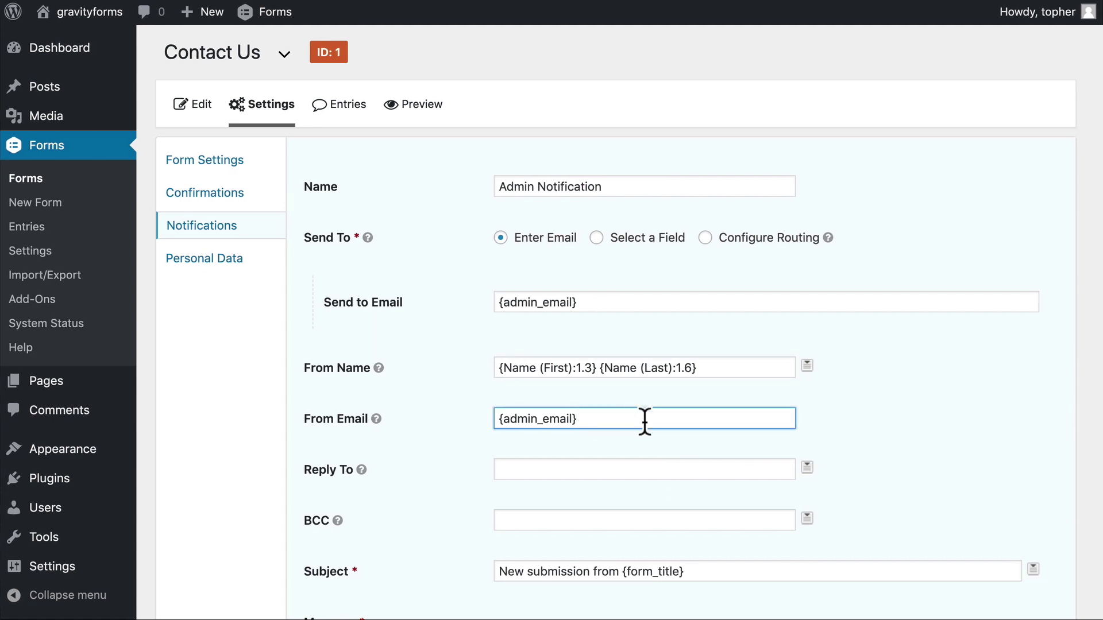
scroll(896, 345, "down", 2)
scroll(899, 342, "down", 2)
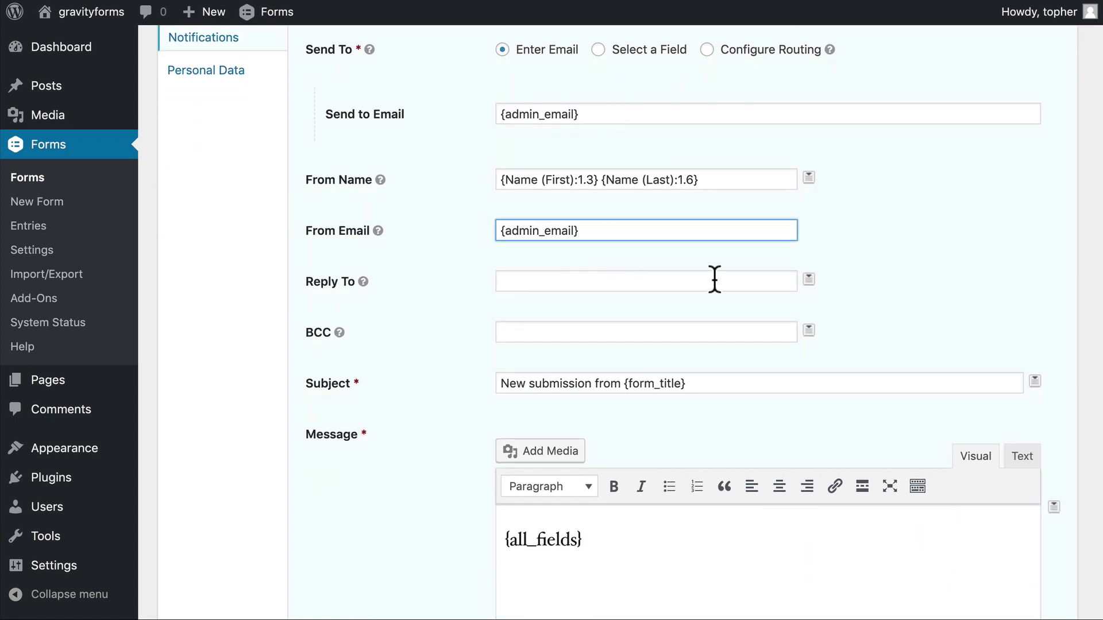
Set Reply To to the {Email:3} merge tag and clear the autofill suggestions on BCC
left_click(808, 279)
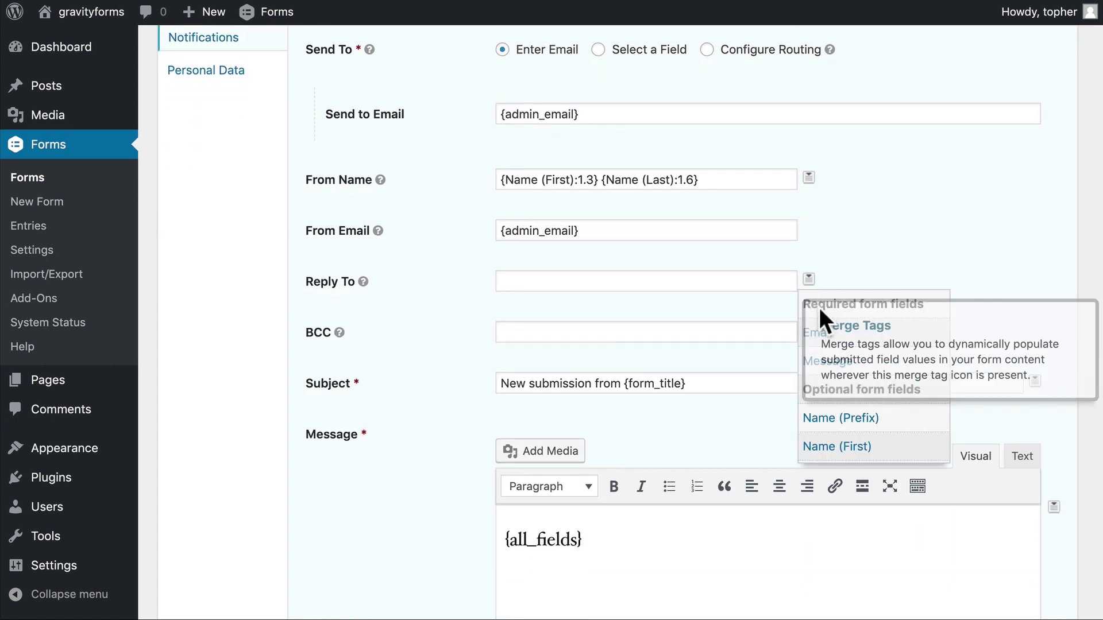
left_click(818, 332)
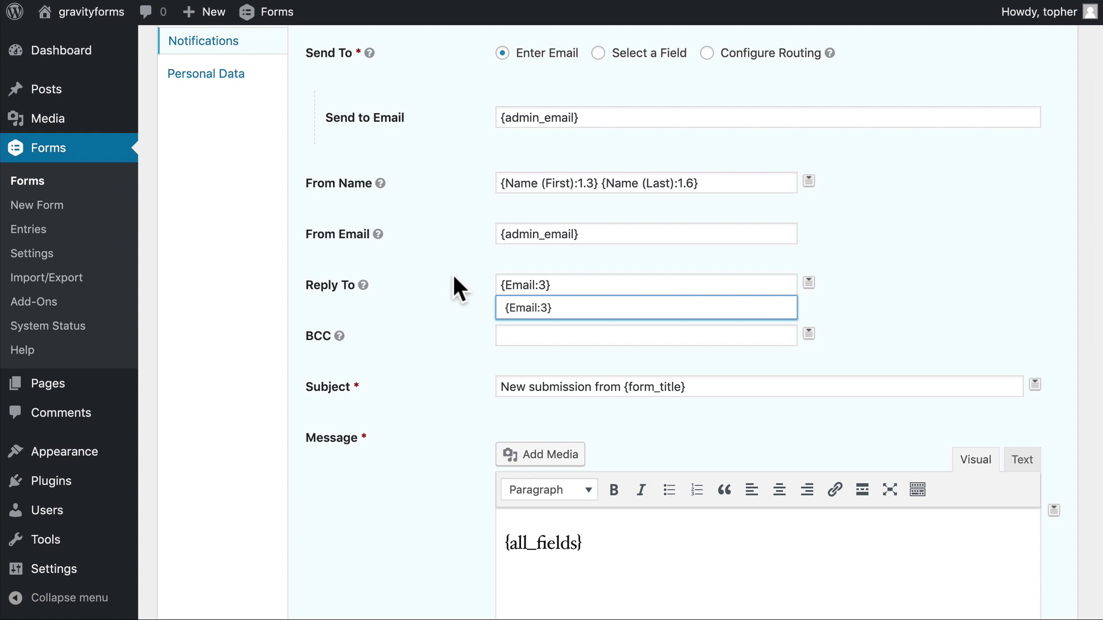
left_click(517, 334)
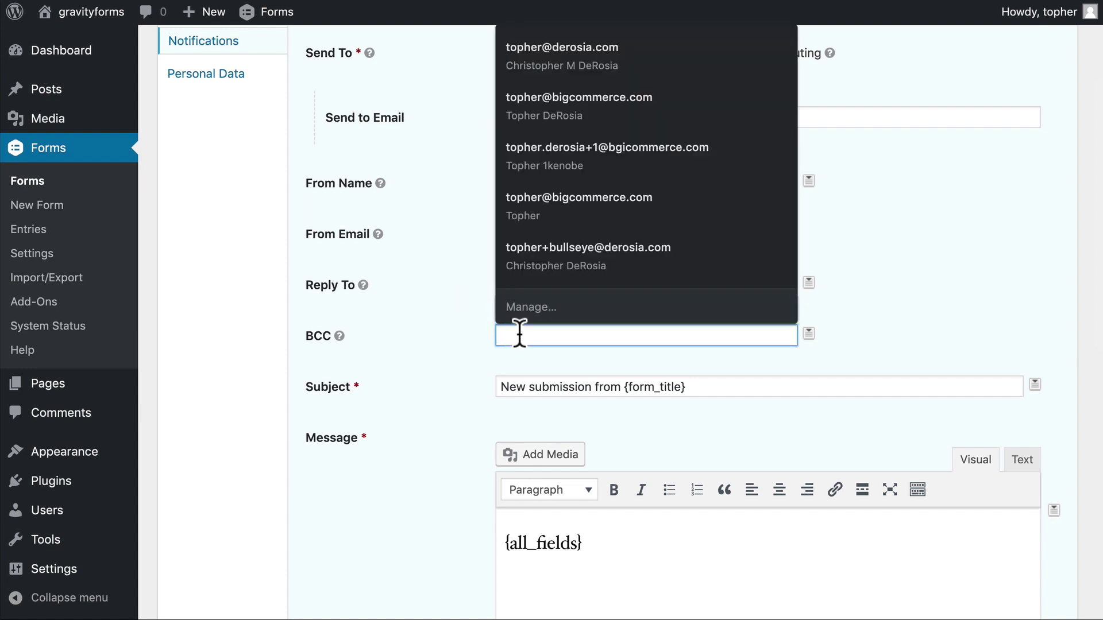
key("shift+Tab")
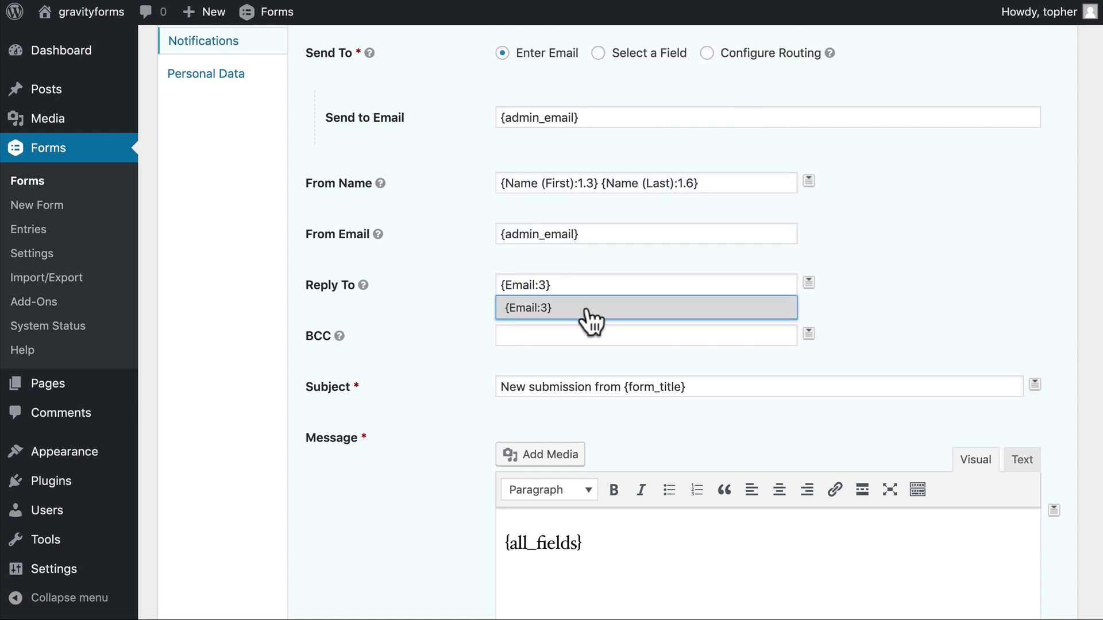
left_click(872, 259)
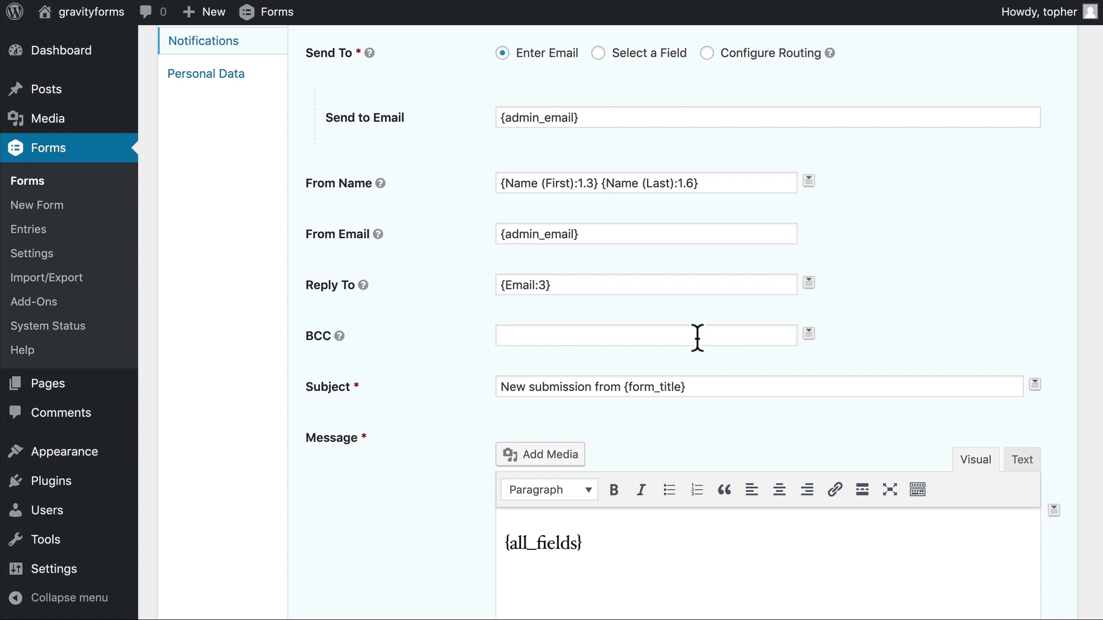
scroll(697, 337, "down", 1)
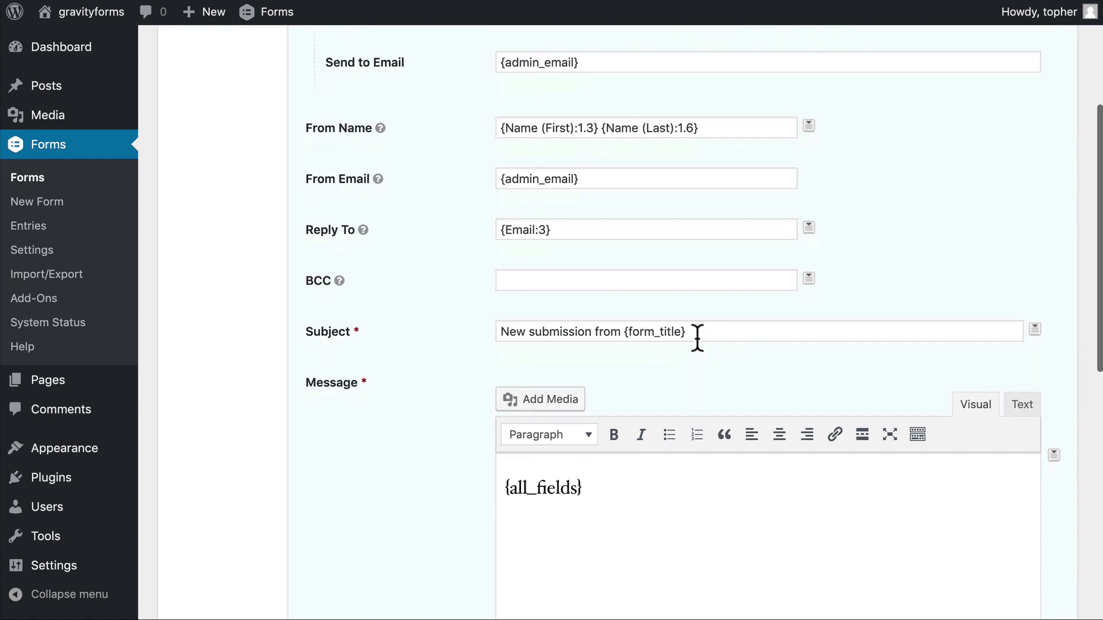
scroll(697, 336, "down", 3)
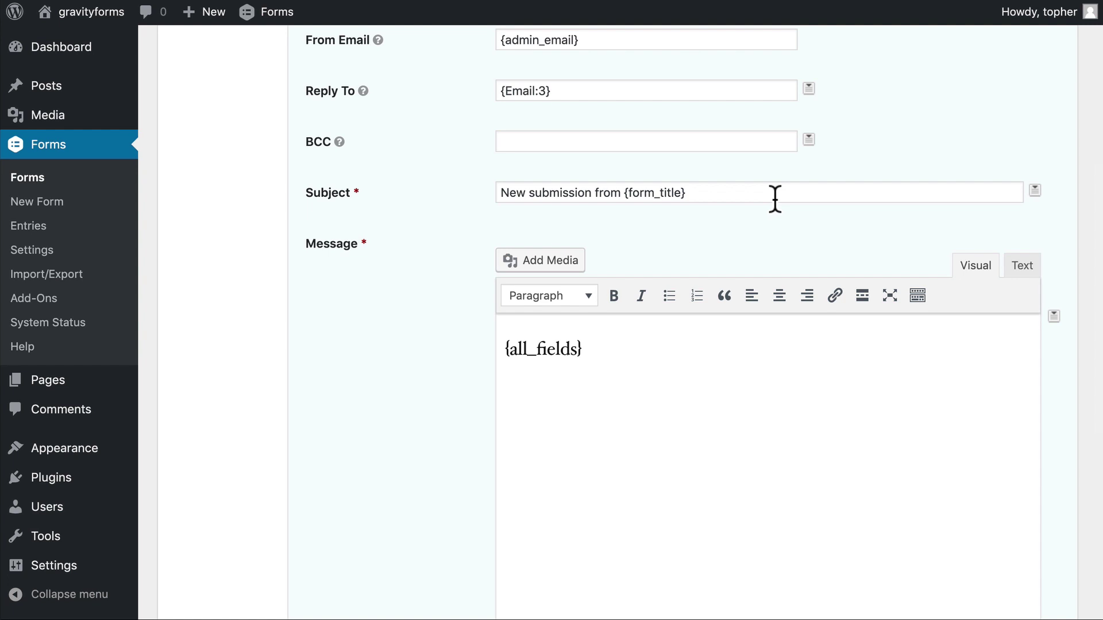
scroll(774, 199, "down", 3)
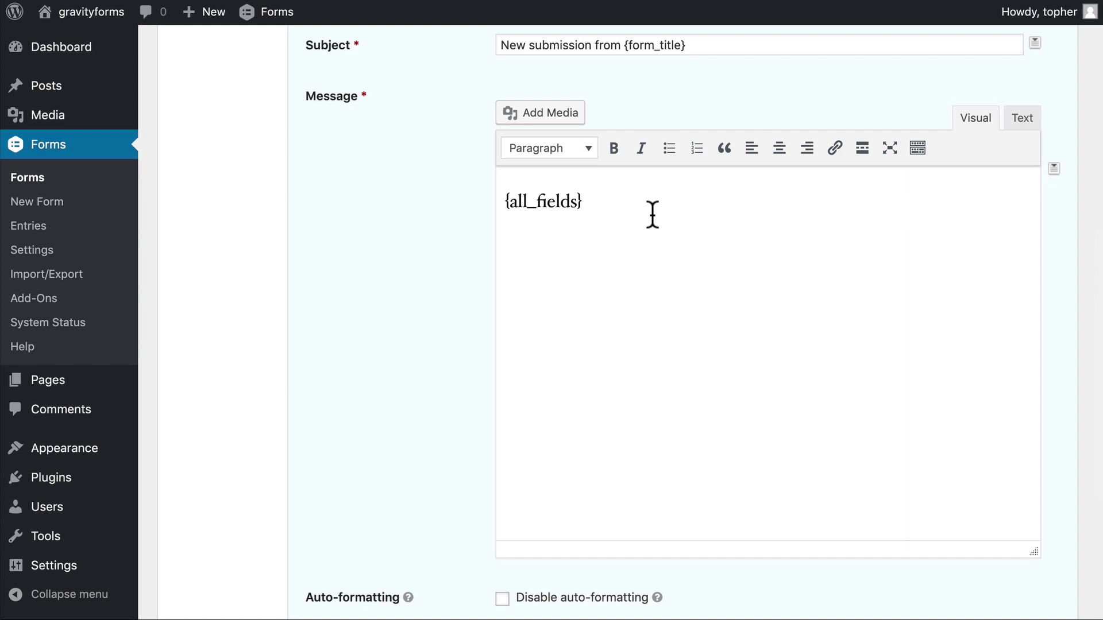
left_click(1053, 169)
scroll(985, 302, "down", 2)
scroll(985, 303, "down", 3)
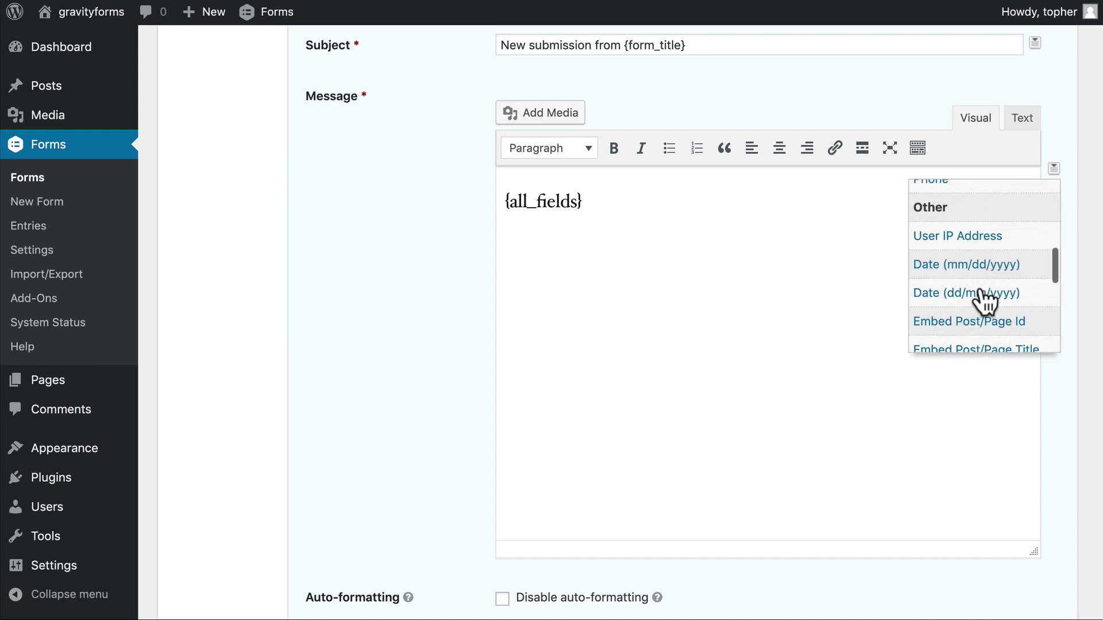
scroll(985, 302, "down", 2)
scroll(985, 302, "down", 3)
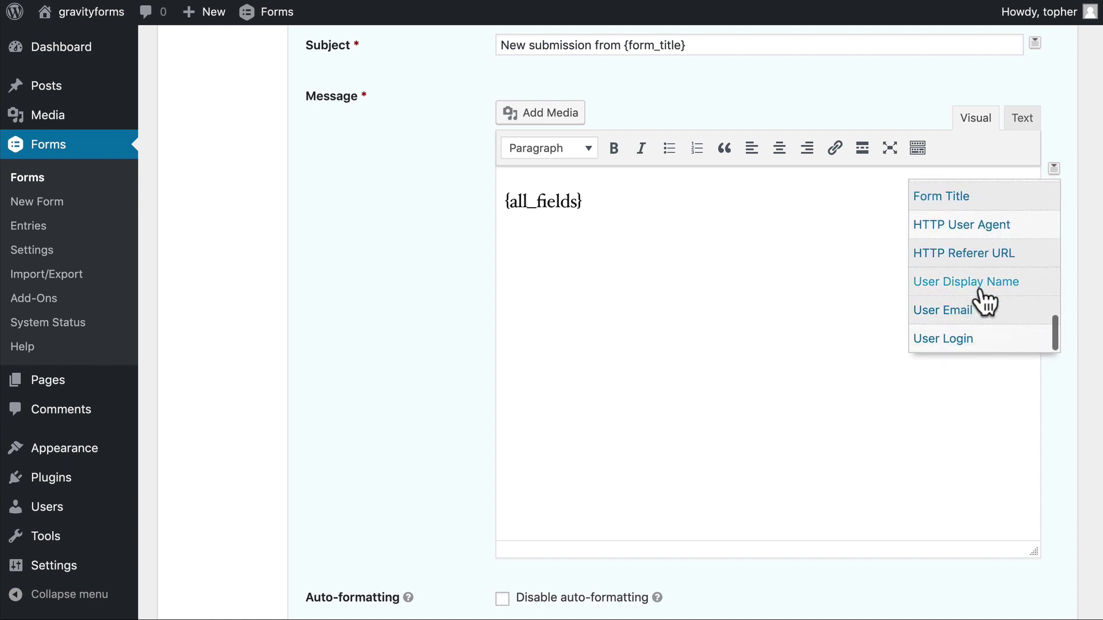
left_click(805, 265)
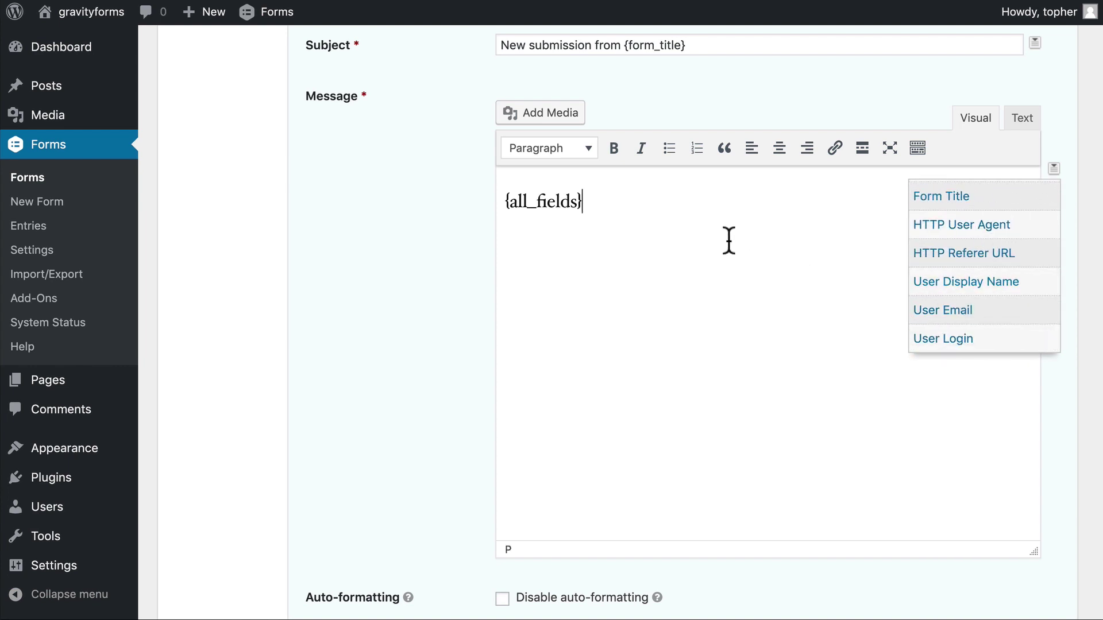
left_click(1056, 177)
left_click(1070, 117)
scroll(947, 173, "up", 1)
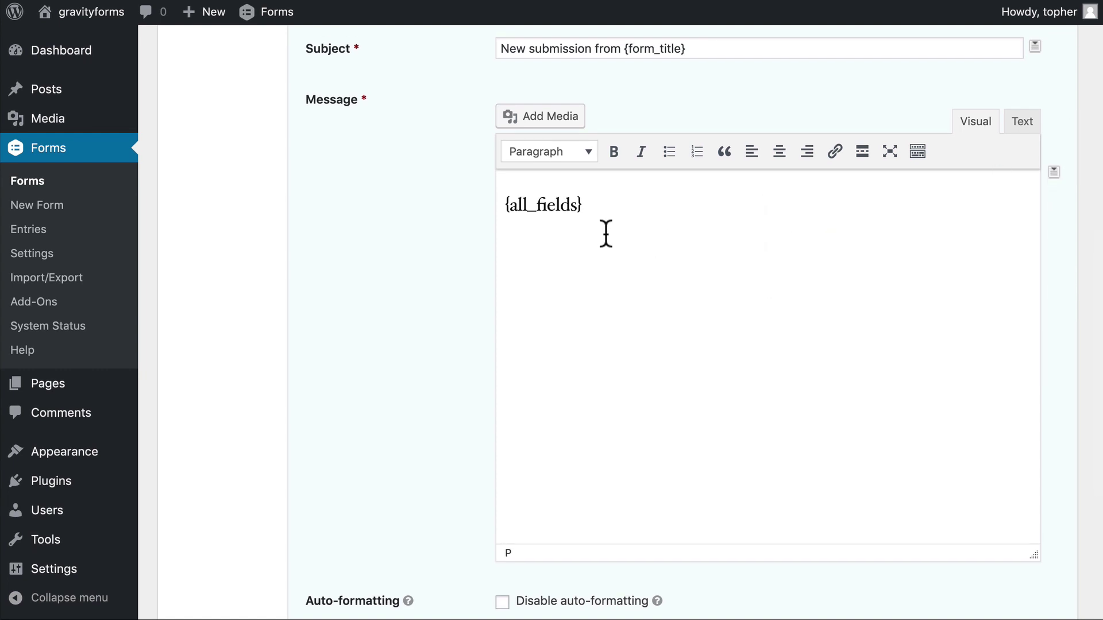
scroll(606, 233, "down", 3)
scroll(606, 234, "down", 3)
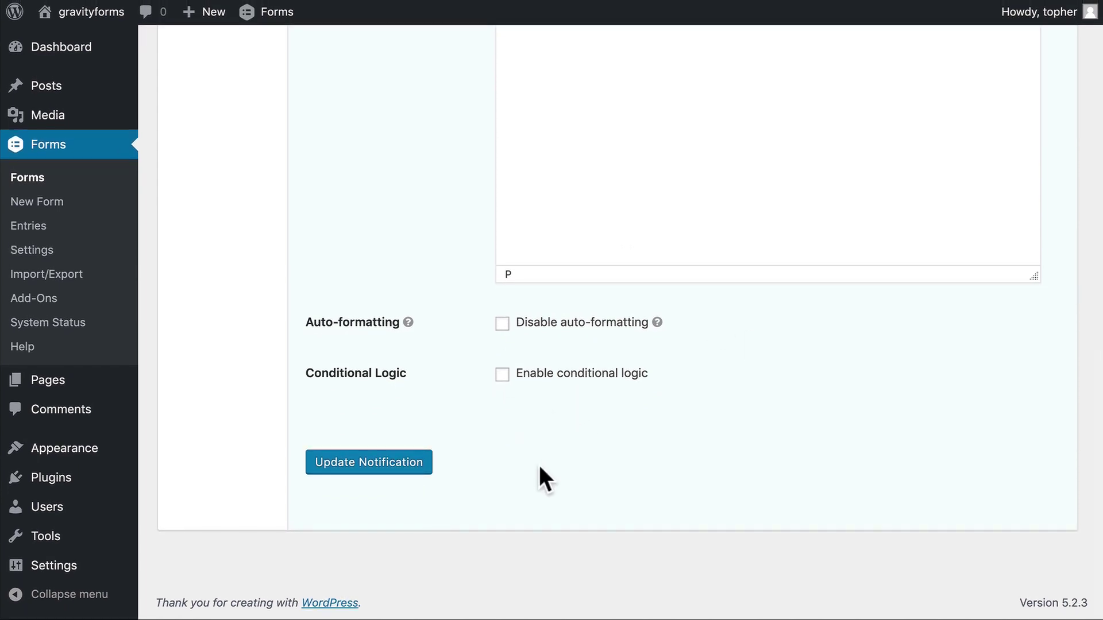
Save the Admin Notification and switch to the Contact Us form's Personal Data settings
left_click(358, 466)
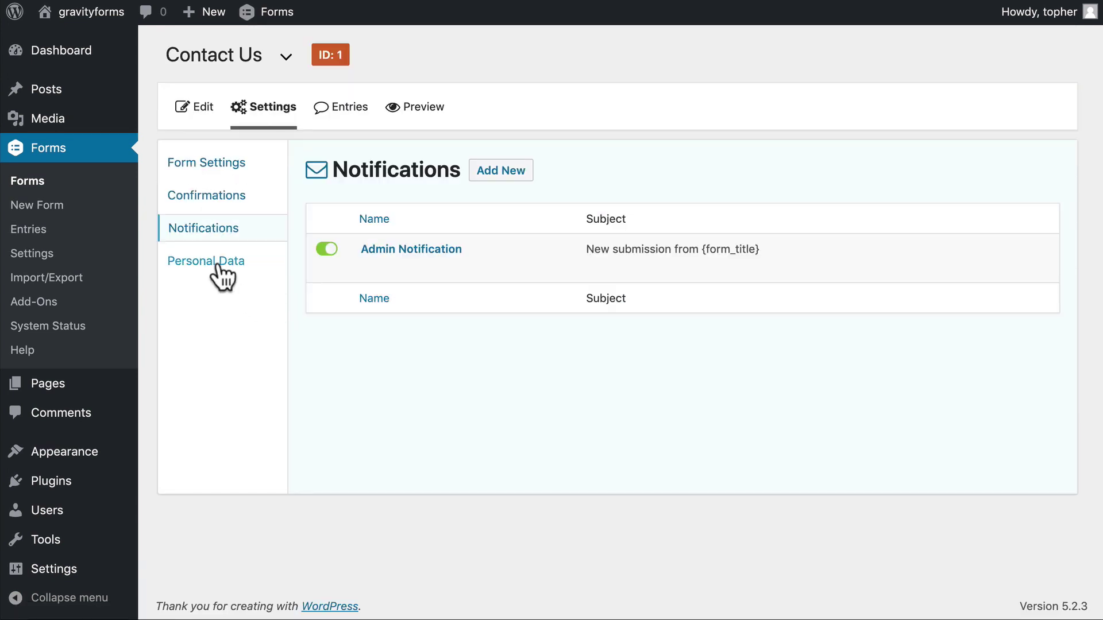
left_click(220, 267)
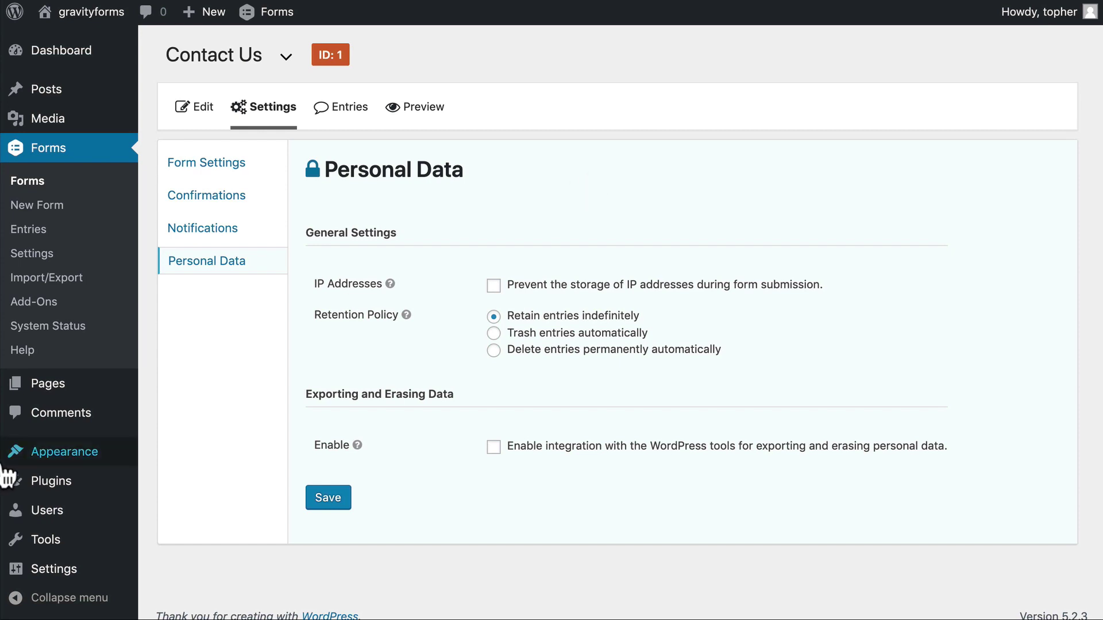
mouse_move(47, 384)
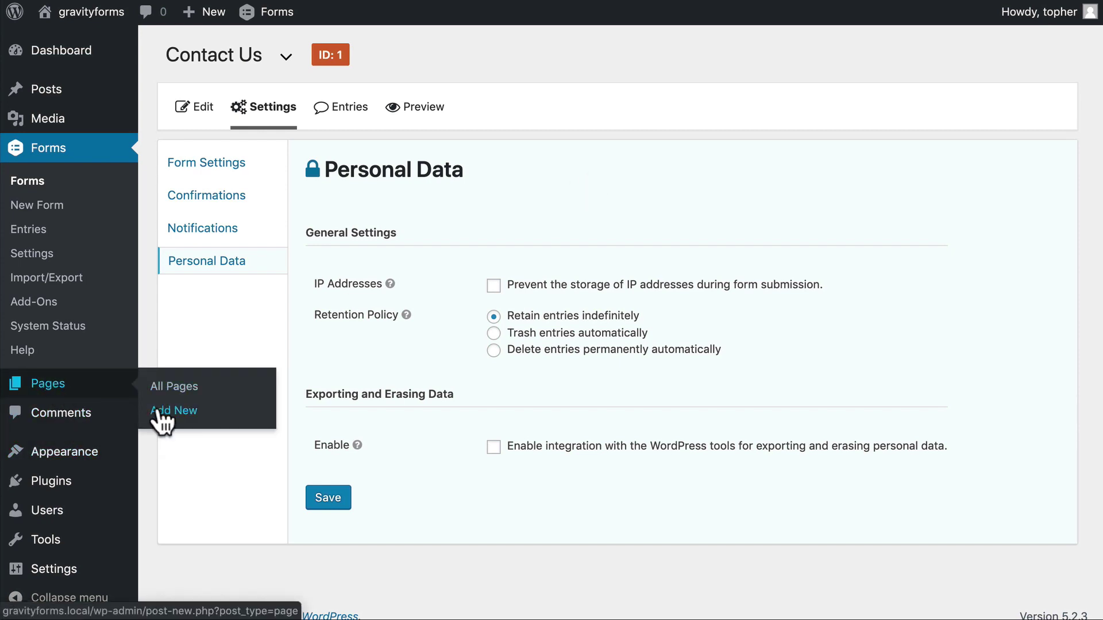
Create a new page titled 'Contact Us' and search the block inserter for 'grav'
left_click(161, 413)
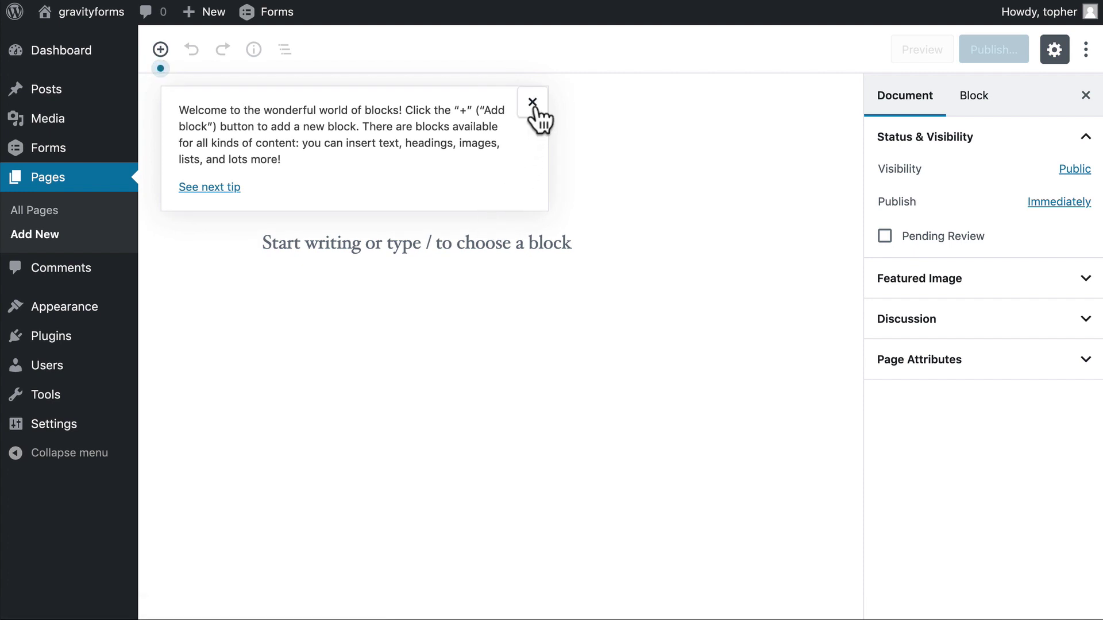
left_click(532, 103)
left_click(354, 164)
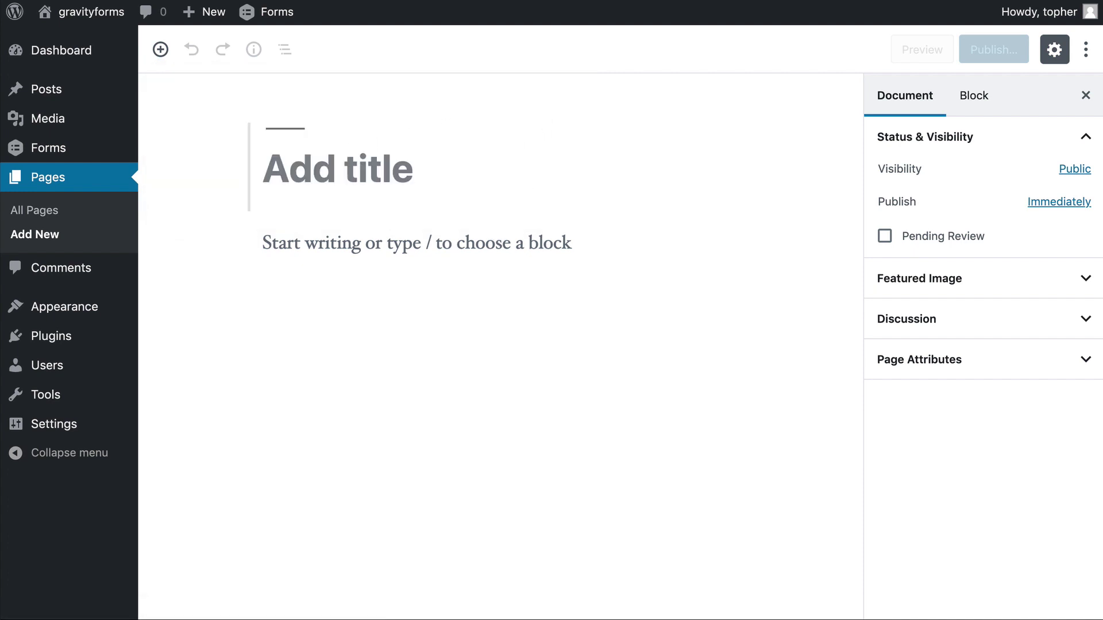
type("Contact Us")
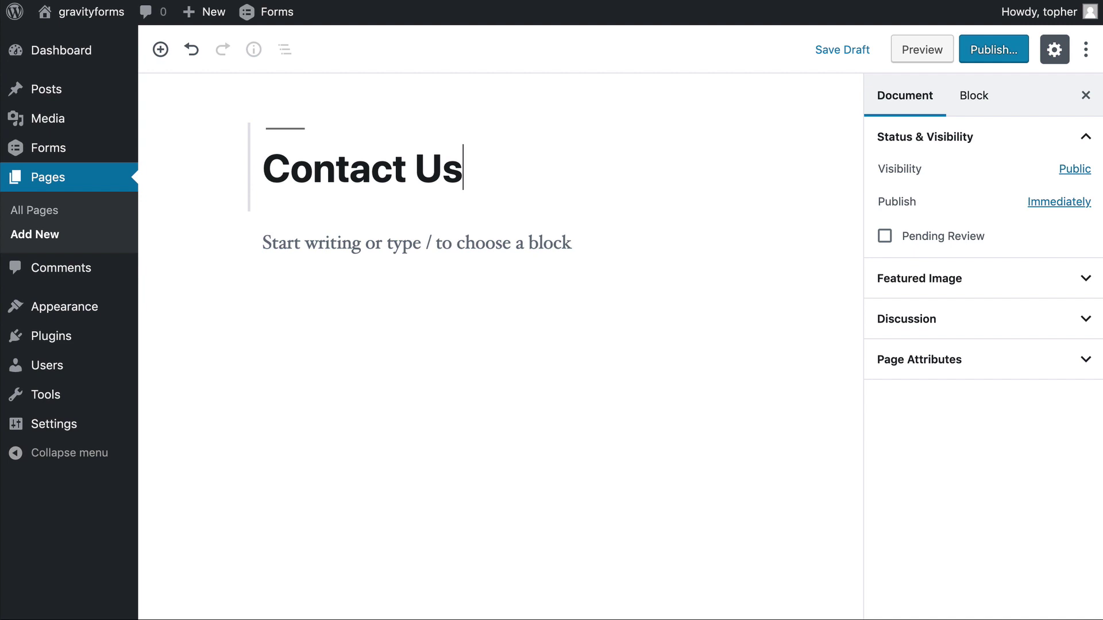
left_click(259, 244)
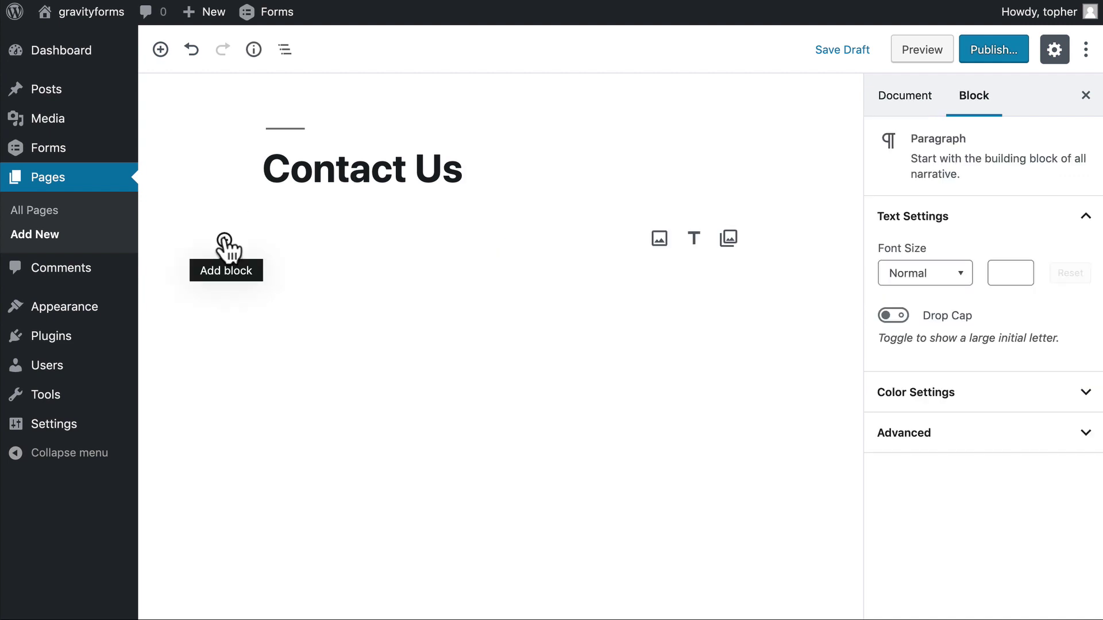
left_click(224, 241)
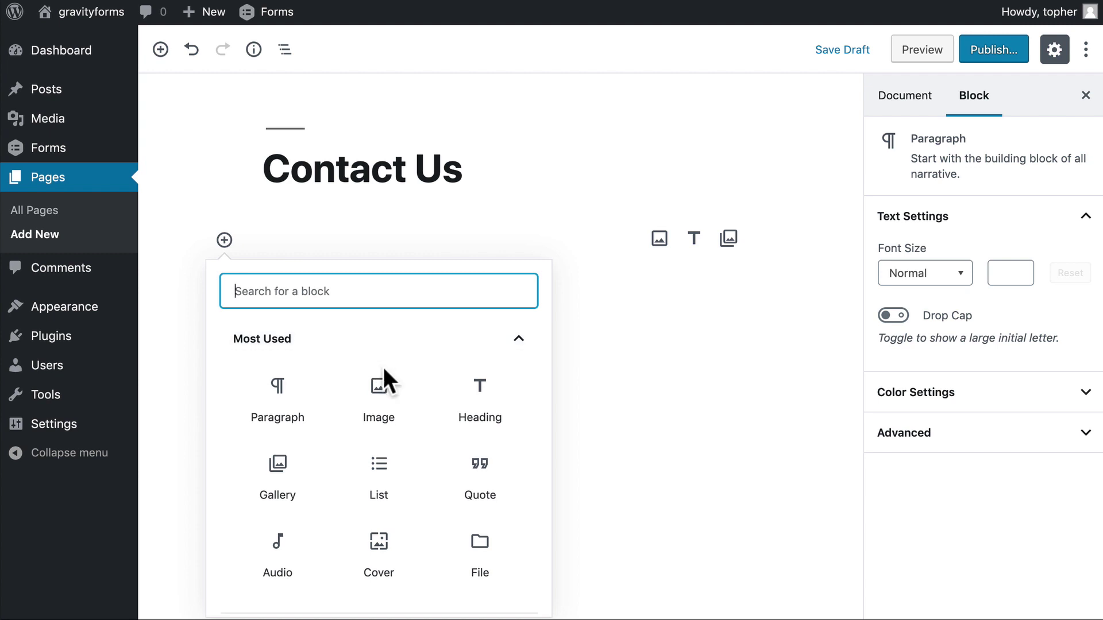
scroll(384, 368, "down", 5)
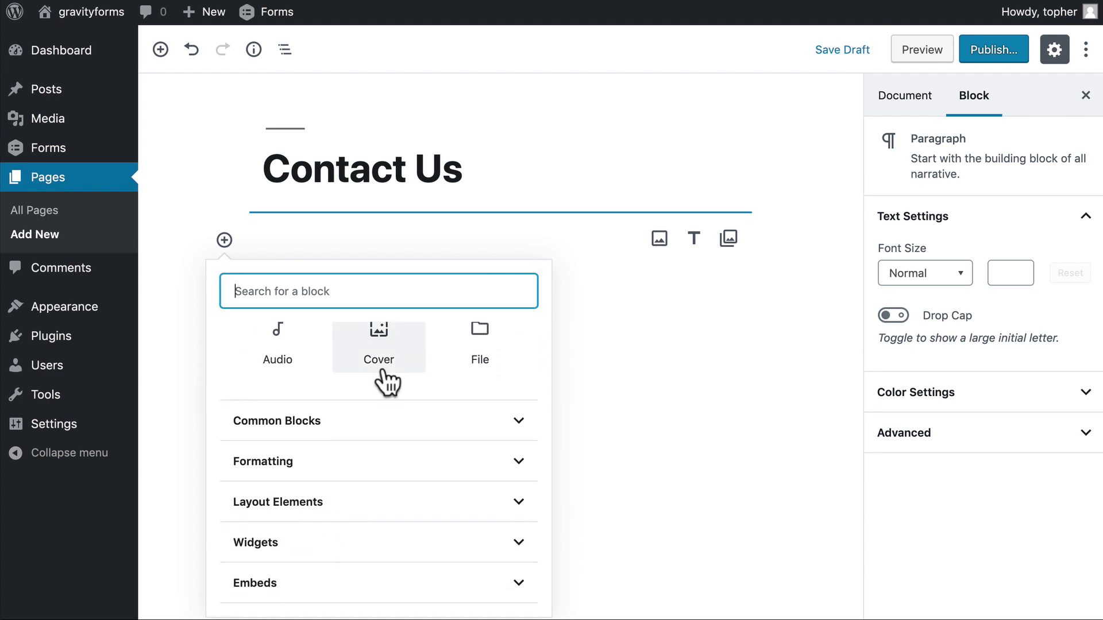
scroll(387, 379, "up", 2)
scroll(387, 328, "up", 3)
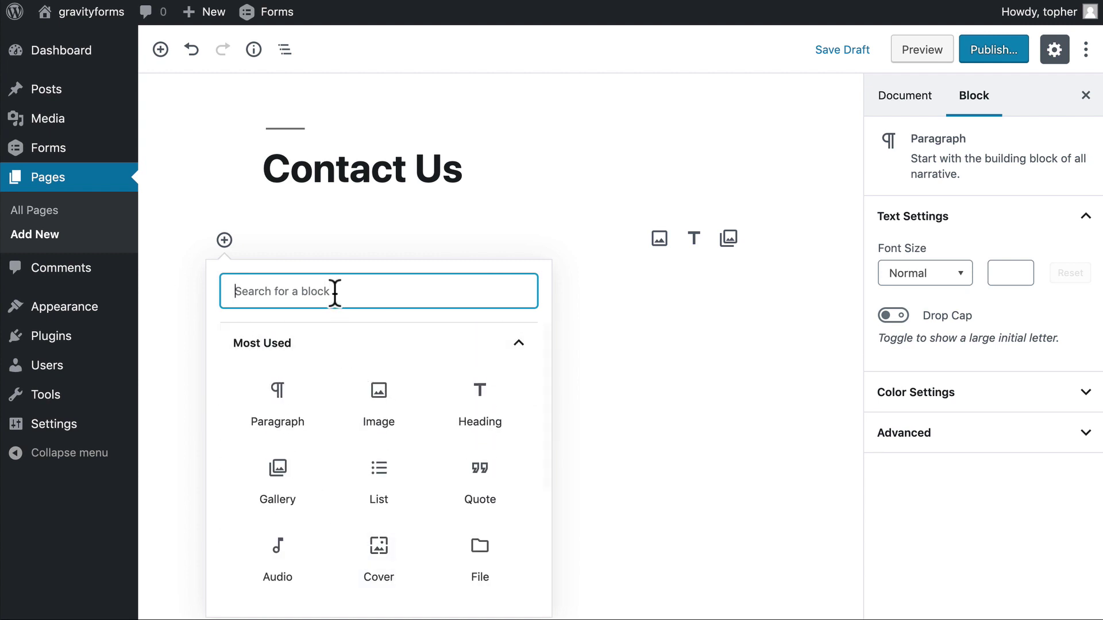
type("grav")
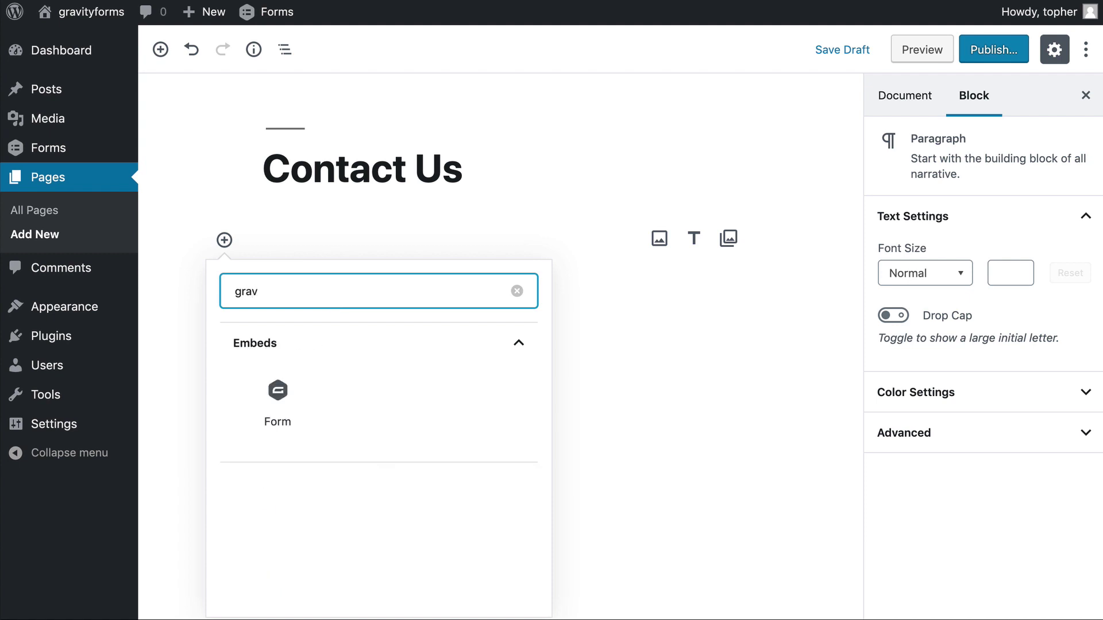
Insert a Gravity Forms Form block set to the Contact Us form
left_click(280, 399)
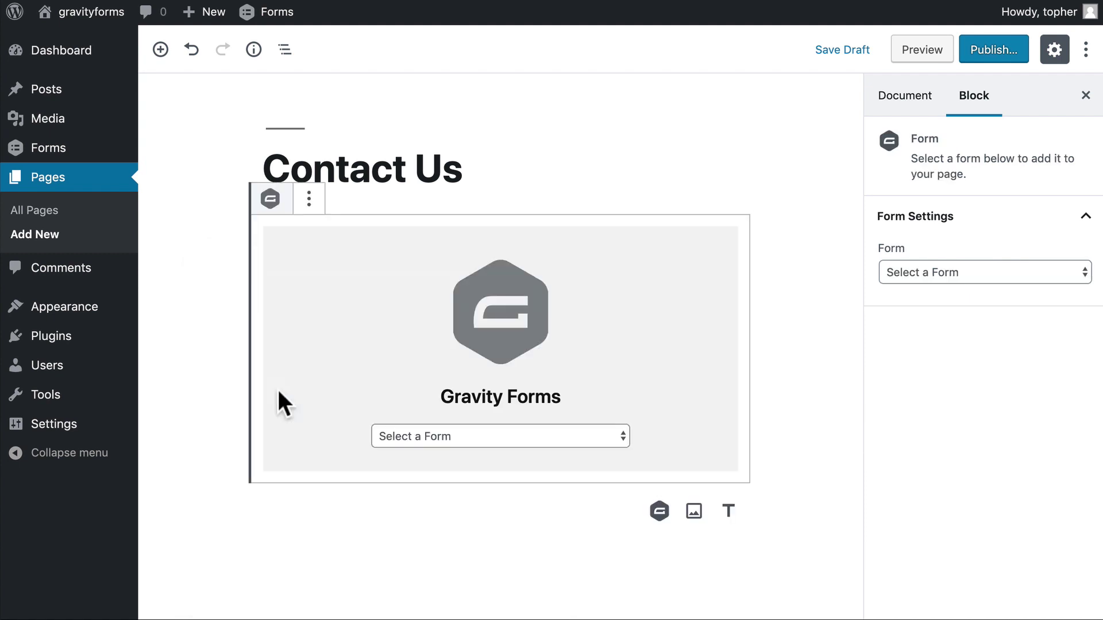
left_click(462, 437)
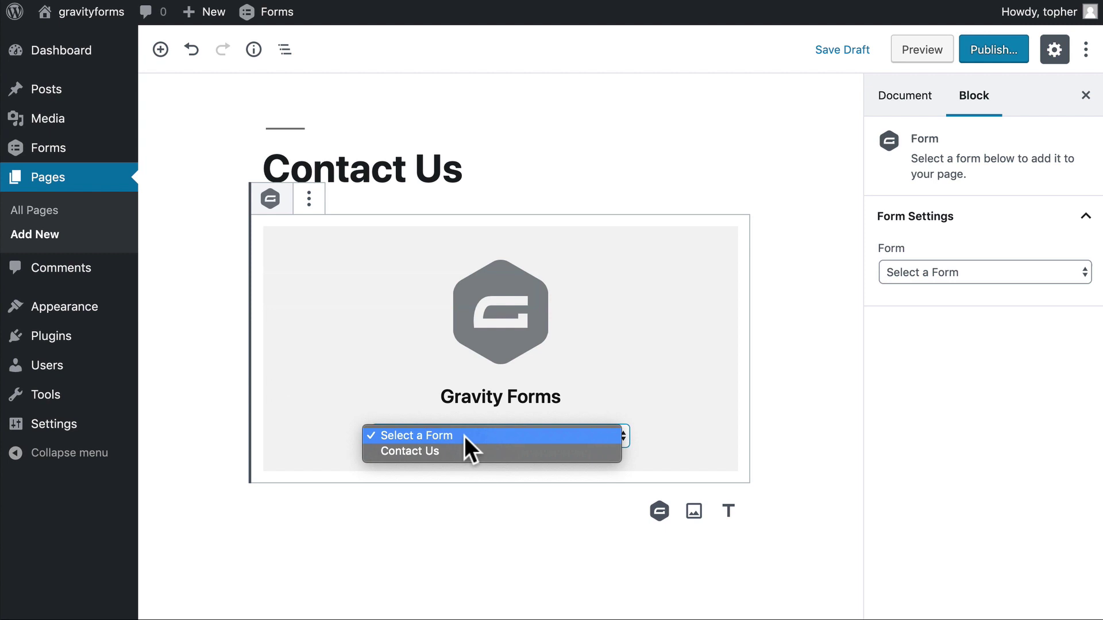
left_click(458, 451)
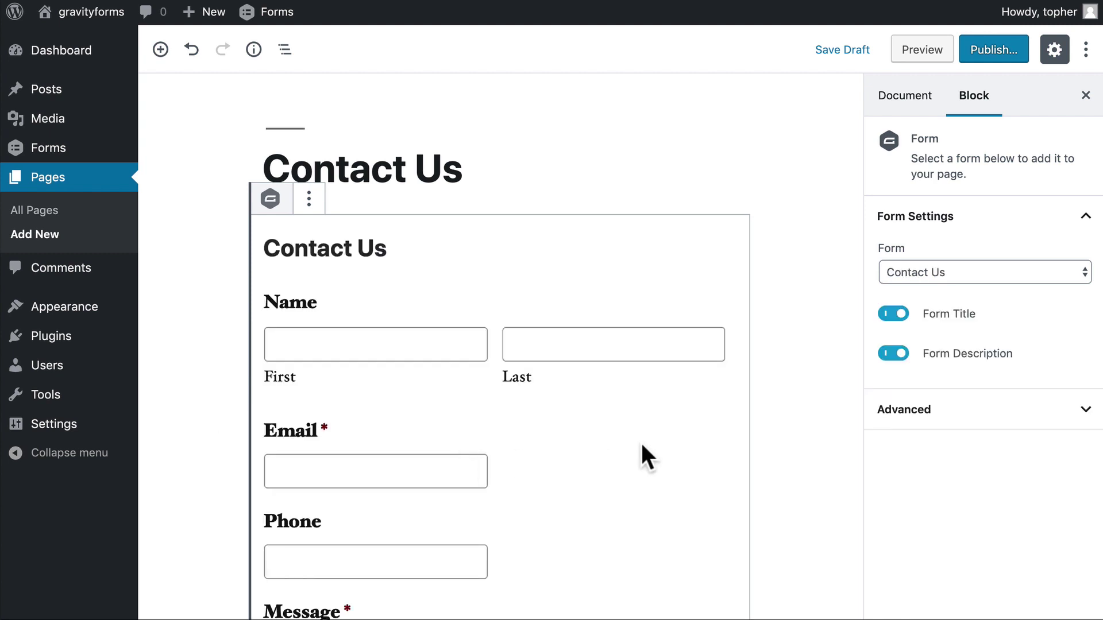
scroll(641, 442, "down", 5)
scroll(641, 443, "up", 5)
Hide the form's title and description, then publish the page
left_click(898, 355)
left_click(897, 315)
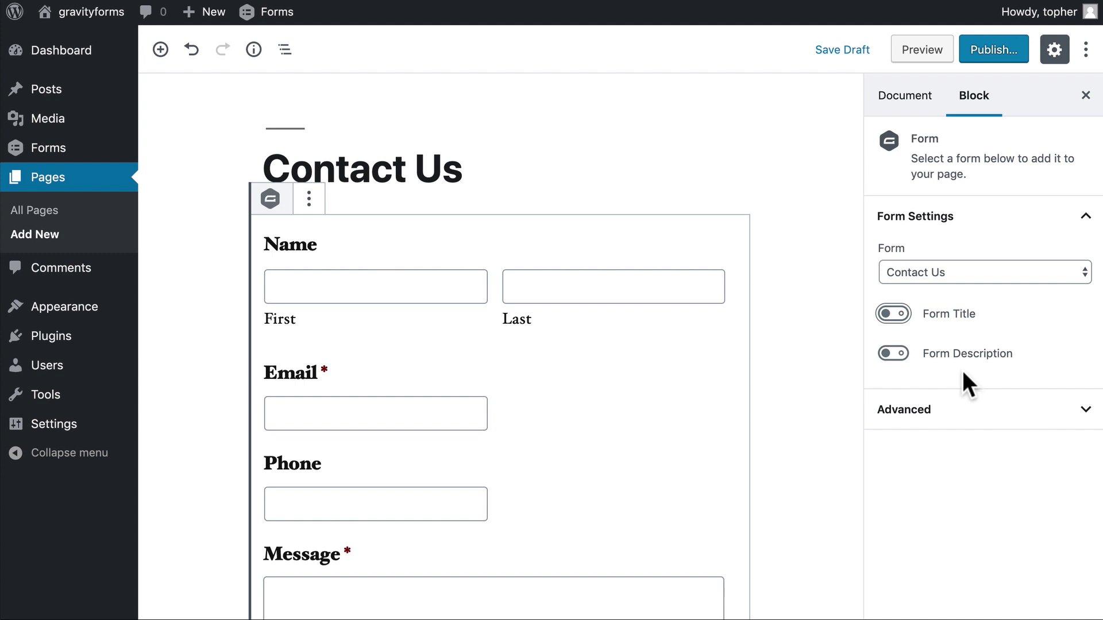
left_click(991, 51)
left_click(987, 54)
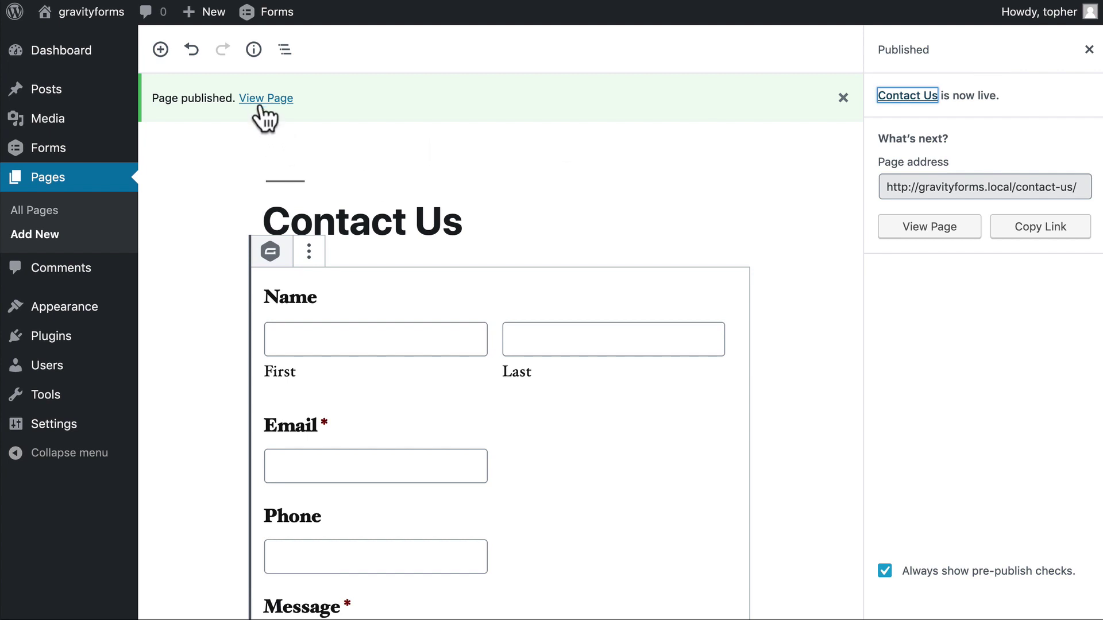
On the live Contact Us page, enter a test name, email and the message 'Hi there!'
left_click(262, 100)
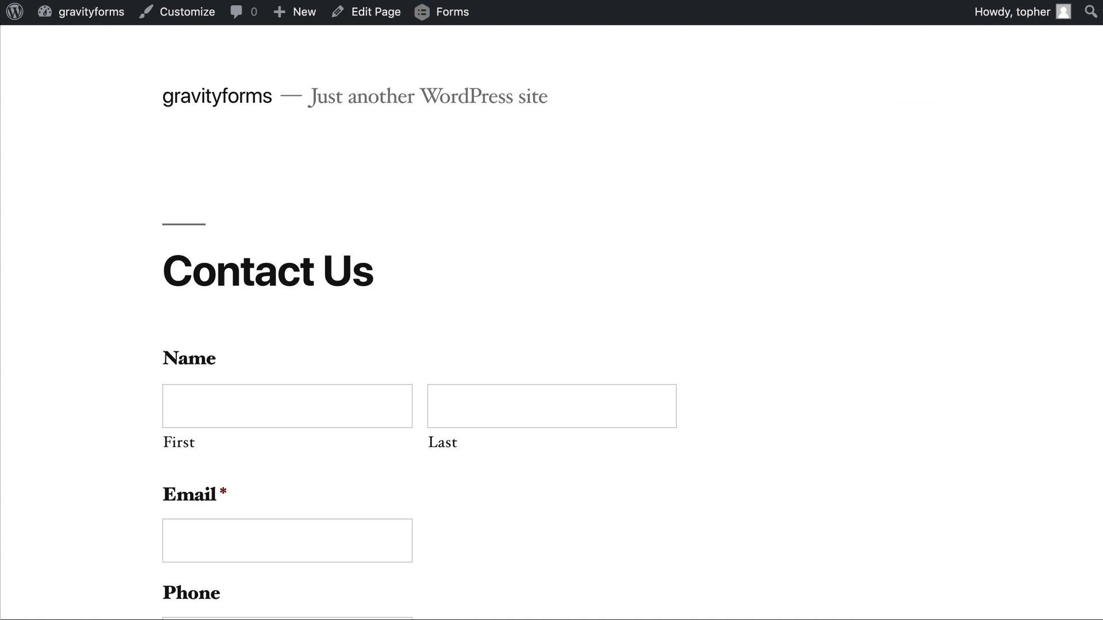
scroll(888, 256, "down", 1)
scroll(889, 256, "down", 1)
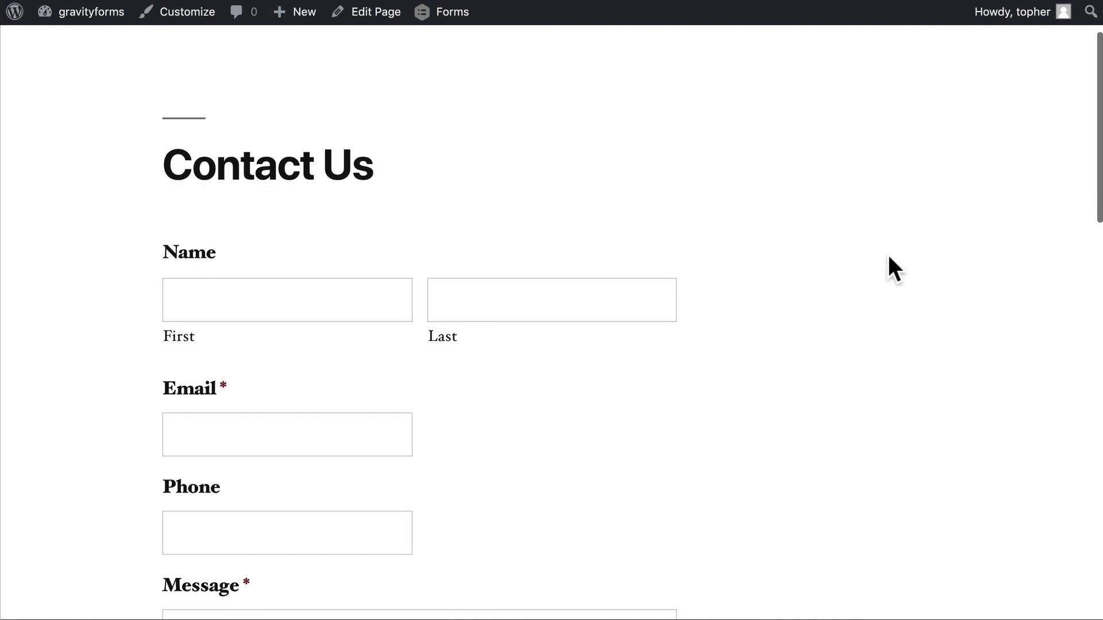
scroll(888, 257, "down", 2)
scroll(889, 256, "down", 2)
scroll(888, 257, "down", 1)
scroll(889, 257, "up", 6)
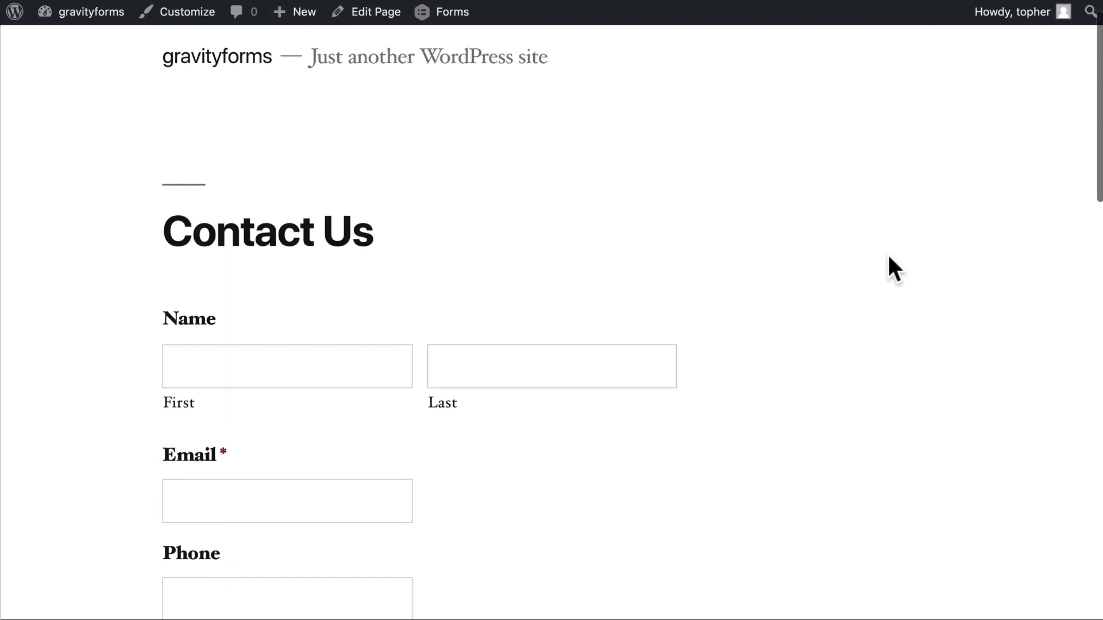
scroll(888, 258, "down", 2)
left_click(375, 264)
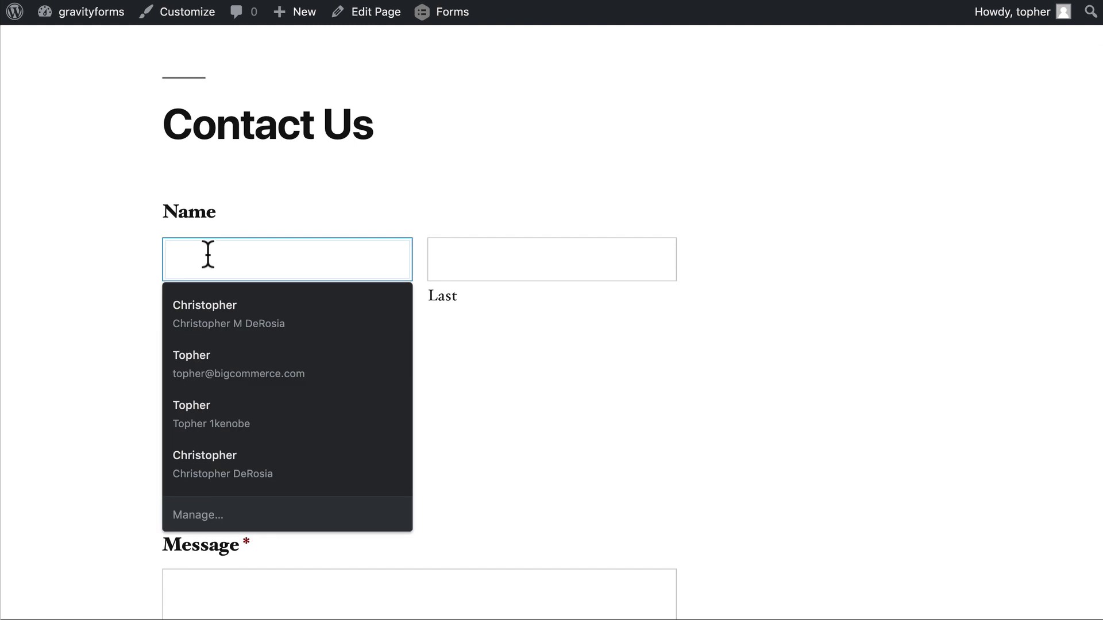
type("Topher")
key("Tab")
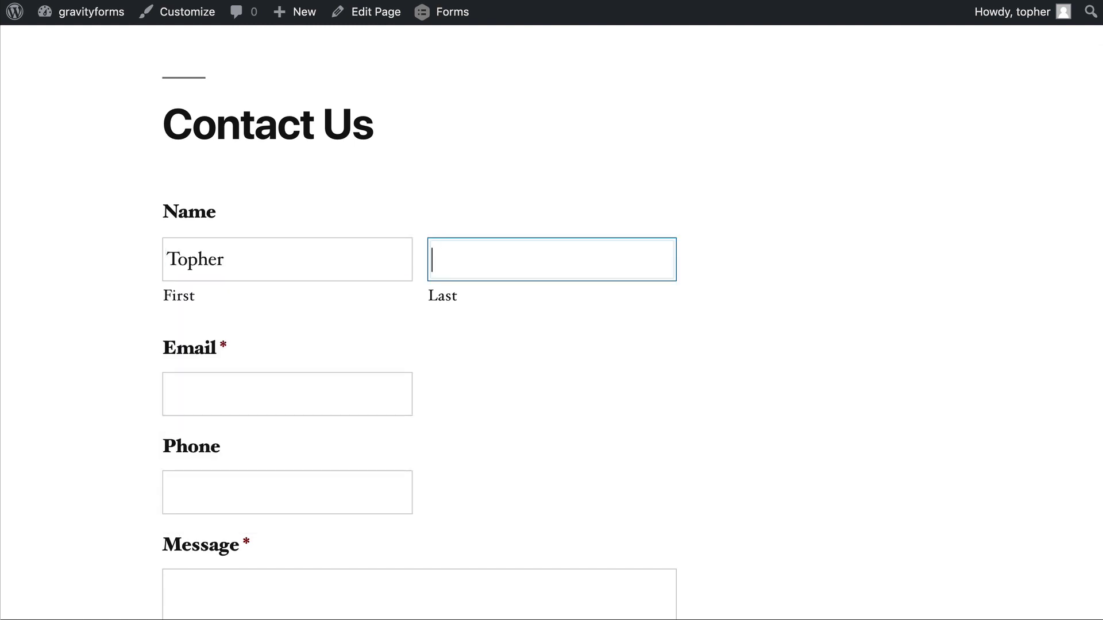
type("1k")
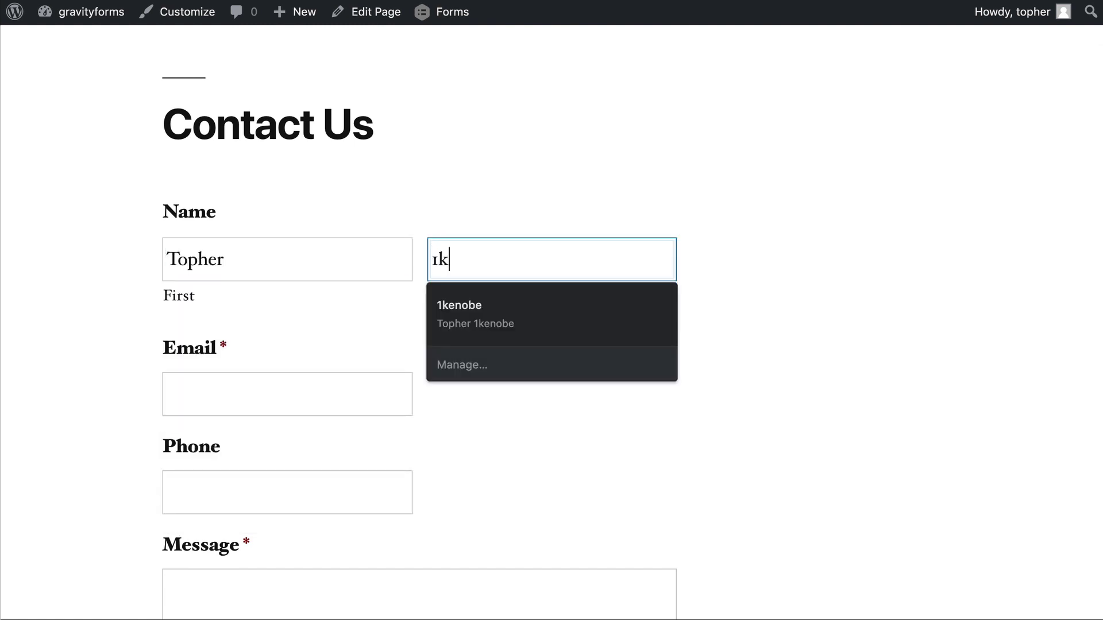
type("enobe")
key("Tab")
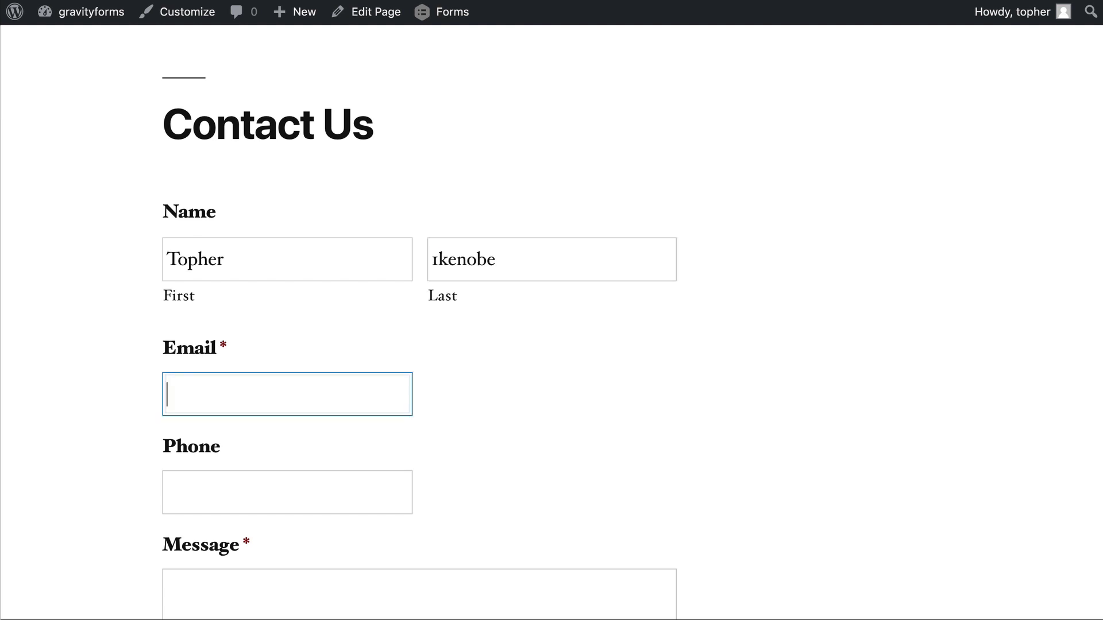
type("topher@example.com")
key("Tab")
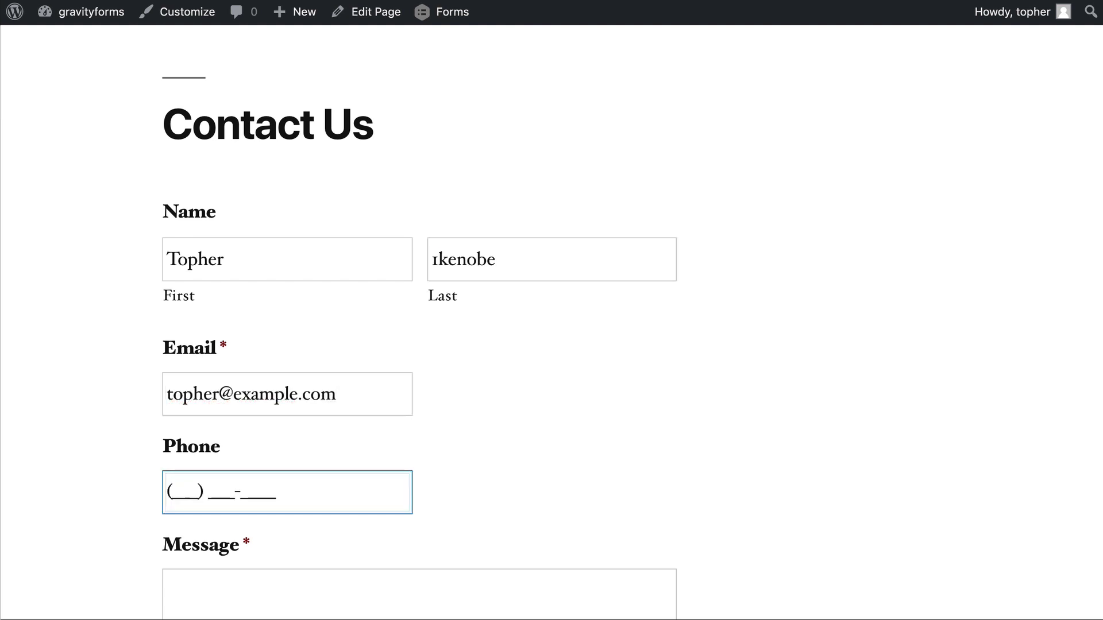
key("Tab")
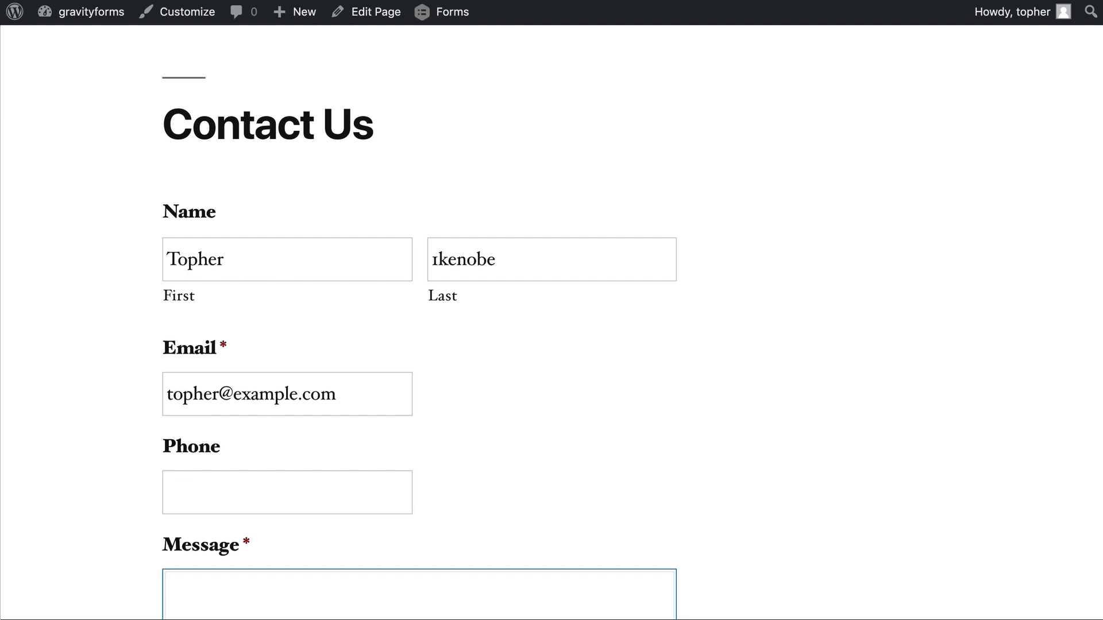
type("Hi there!")
scroll(197, 255, "down", 5)
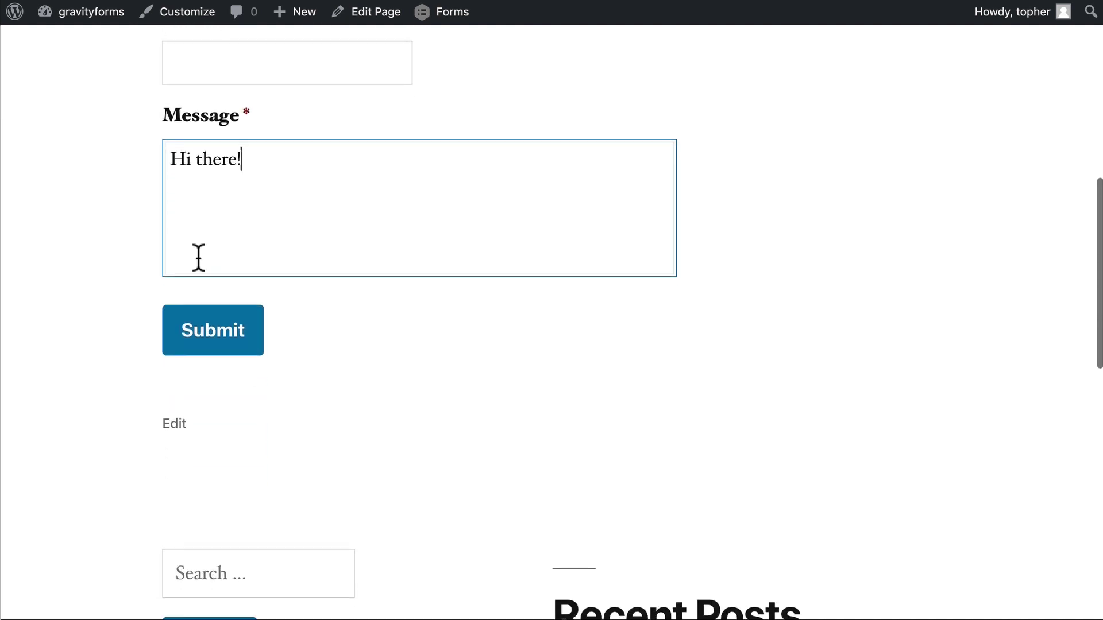
Submit the test entry to get the 'Thanks for contacting us!' confirmation
left_click(233, 317)
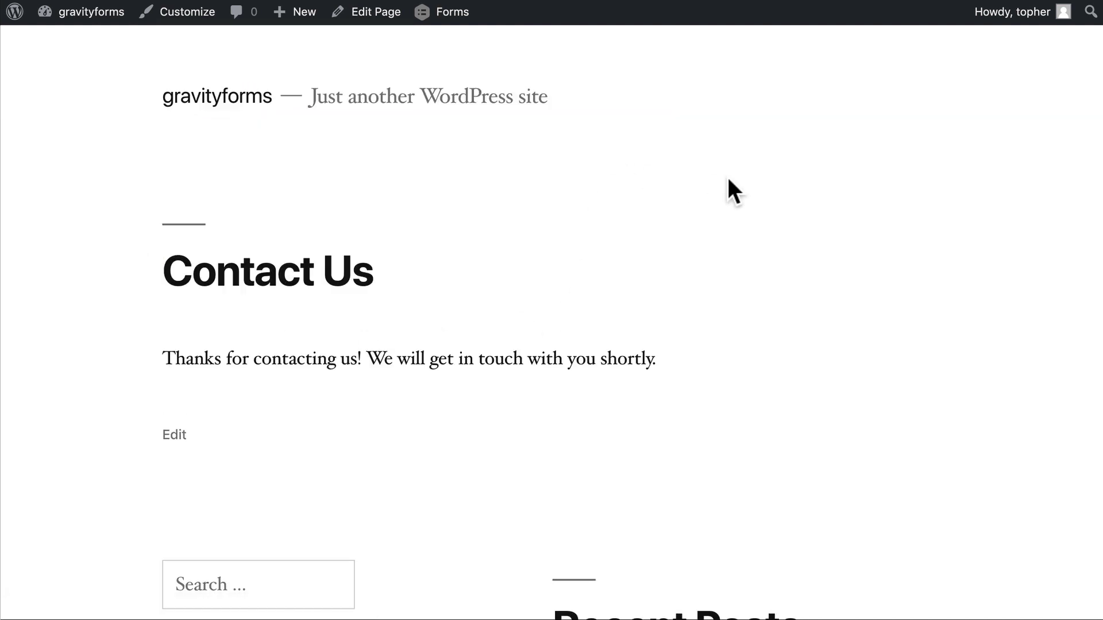